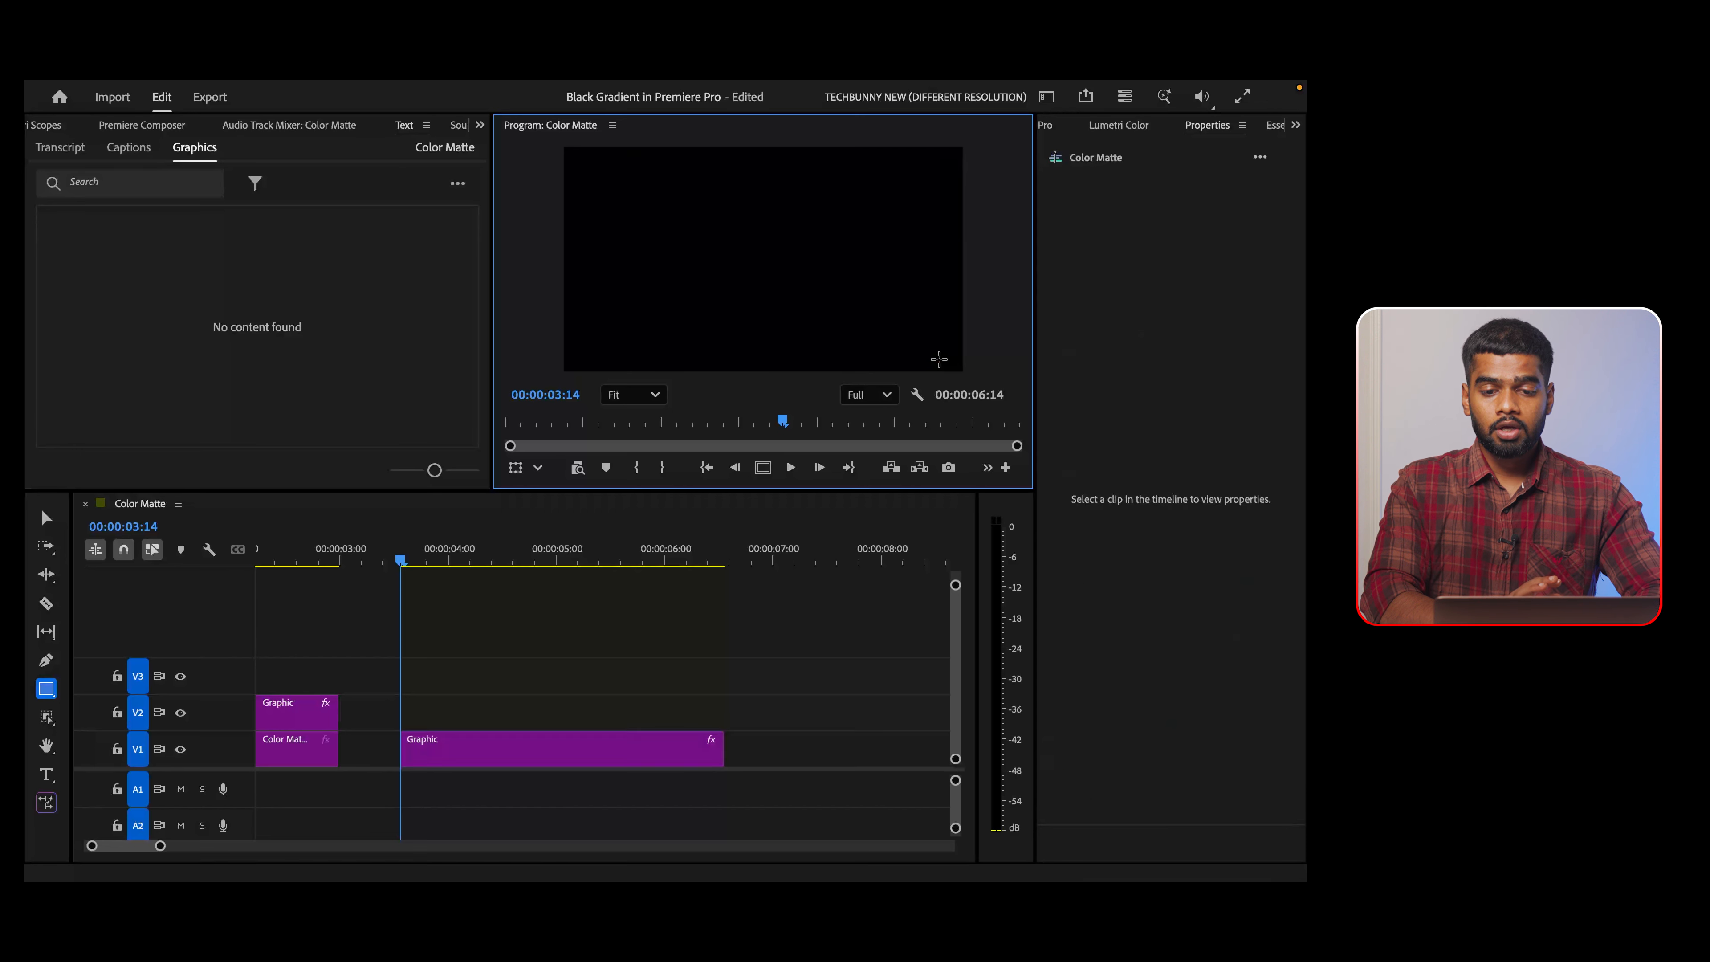
- Center the grey rectangle of the selected graphic clip horizontally and vertically in the frame
{"action": "key", "text": "v"}
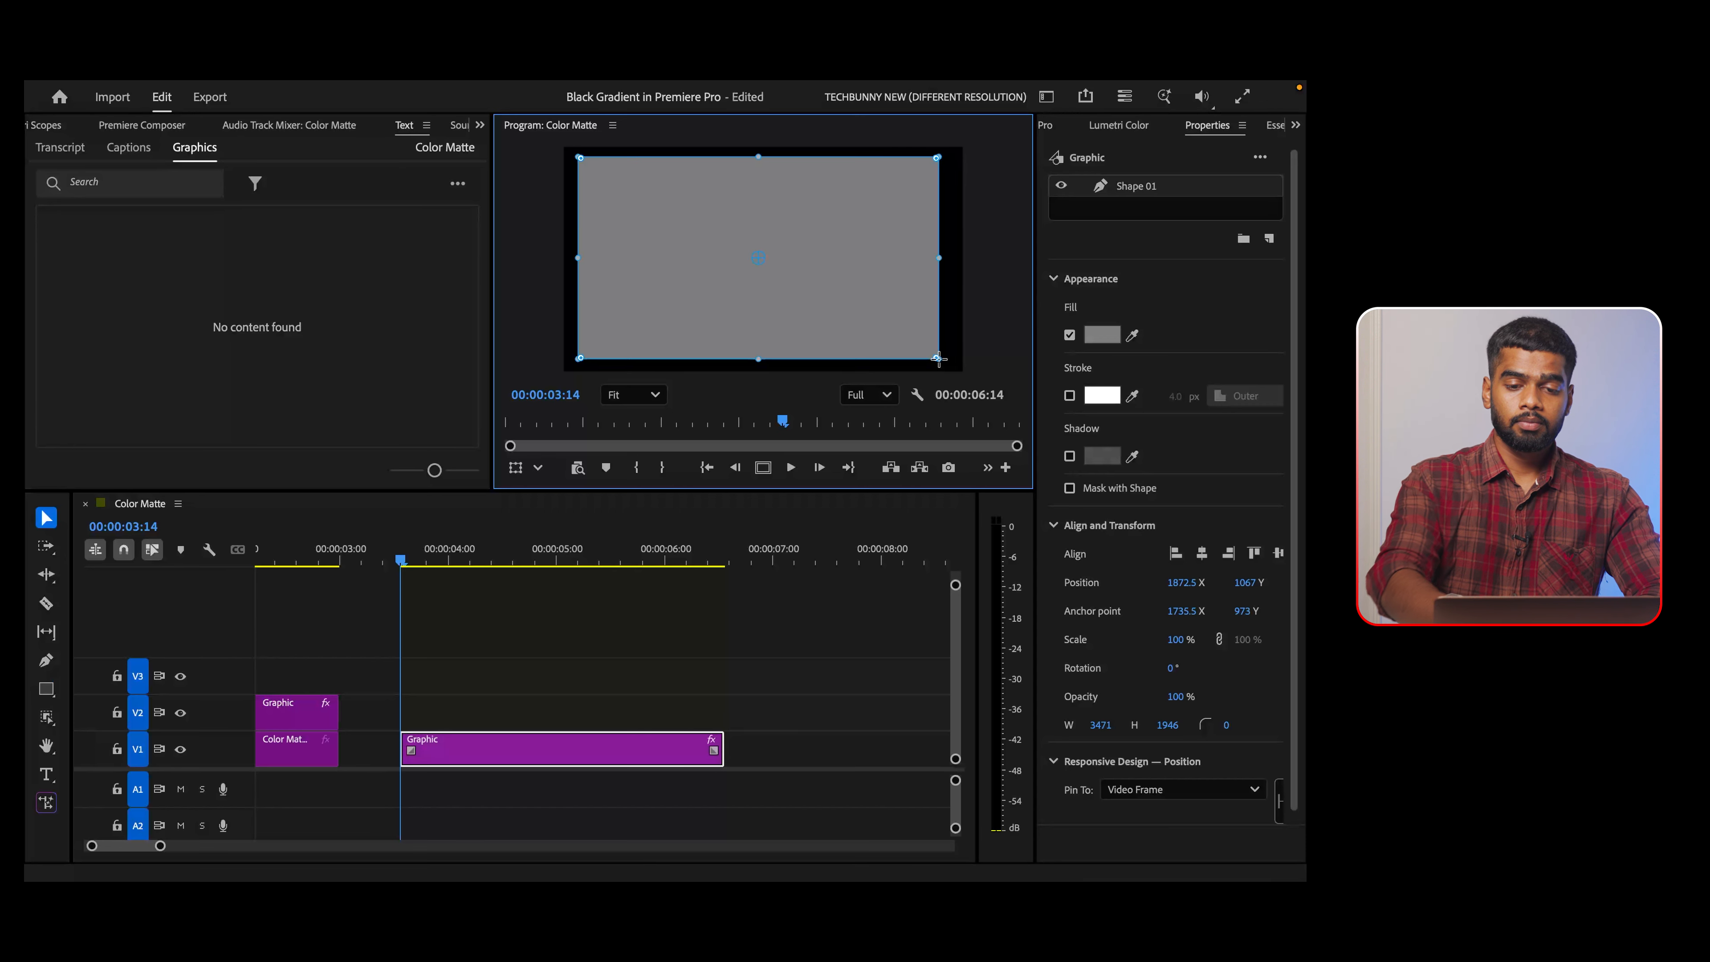
{"action": "double_click", "coordinate": [551, 764]}
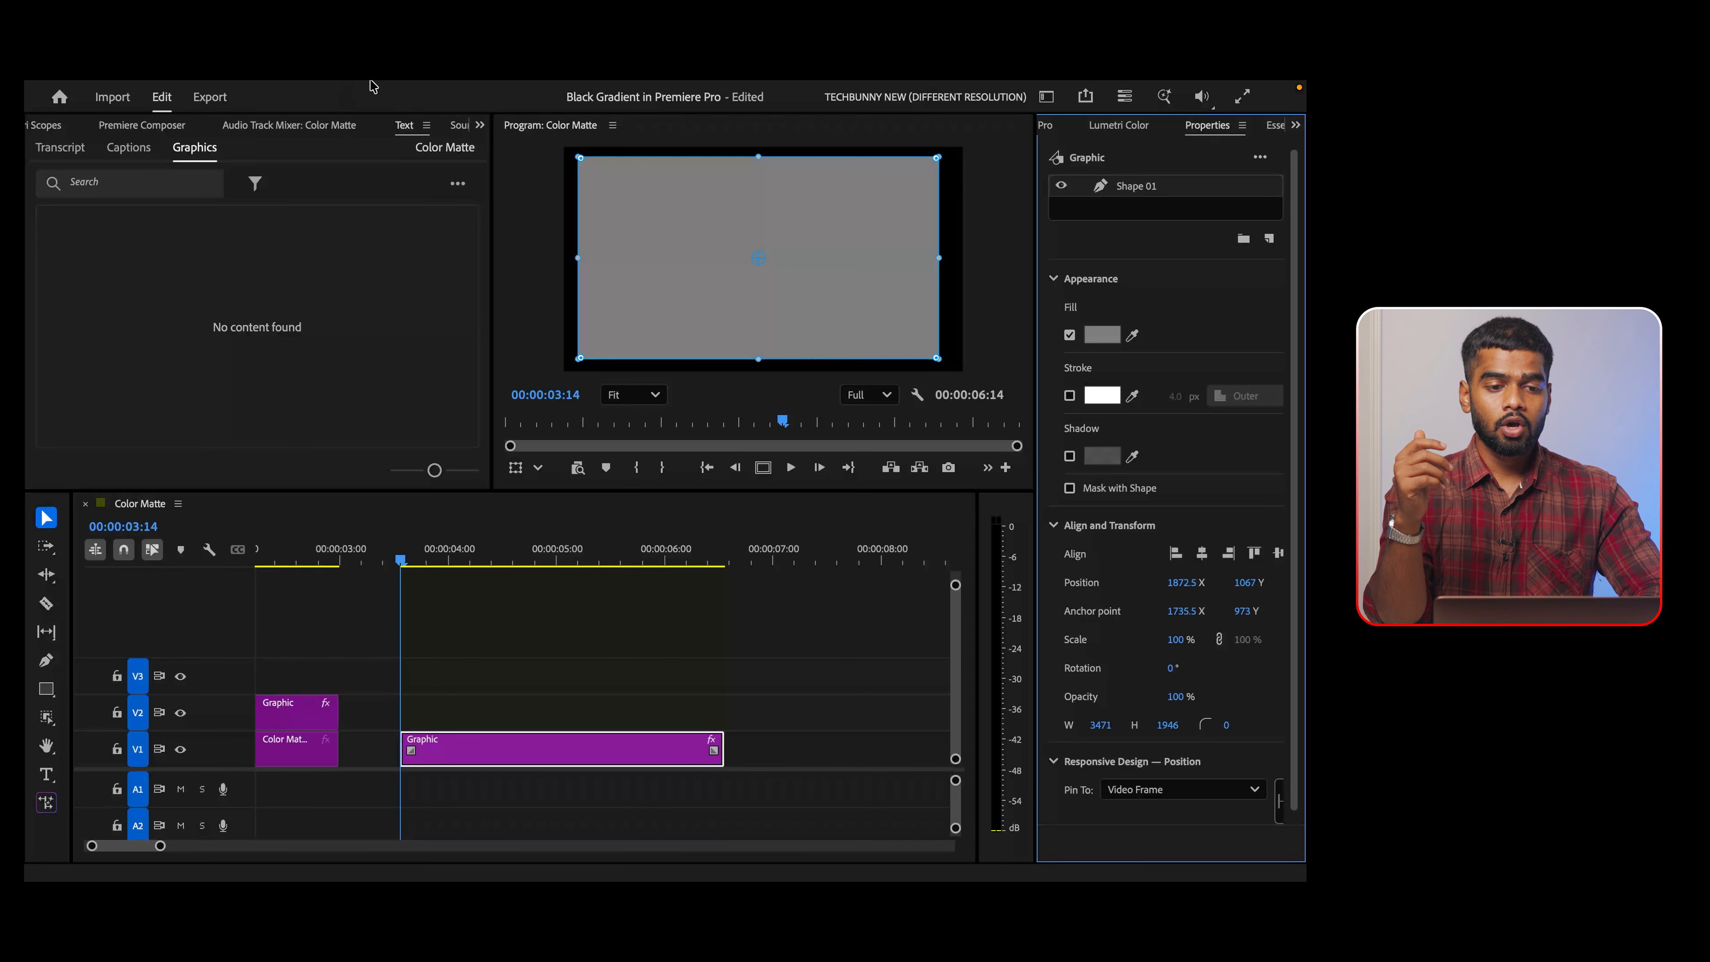
{"action": "mouse_move", "coordinate": [425, 101]}
{"action": "left_click", "coordinate": [561, 95]}
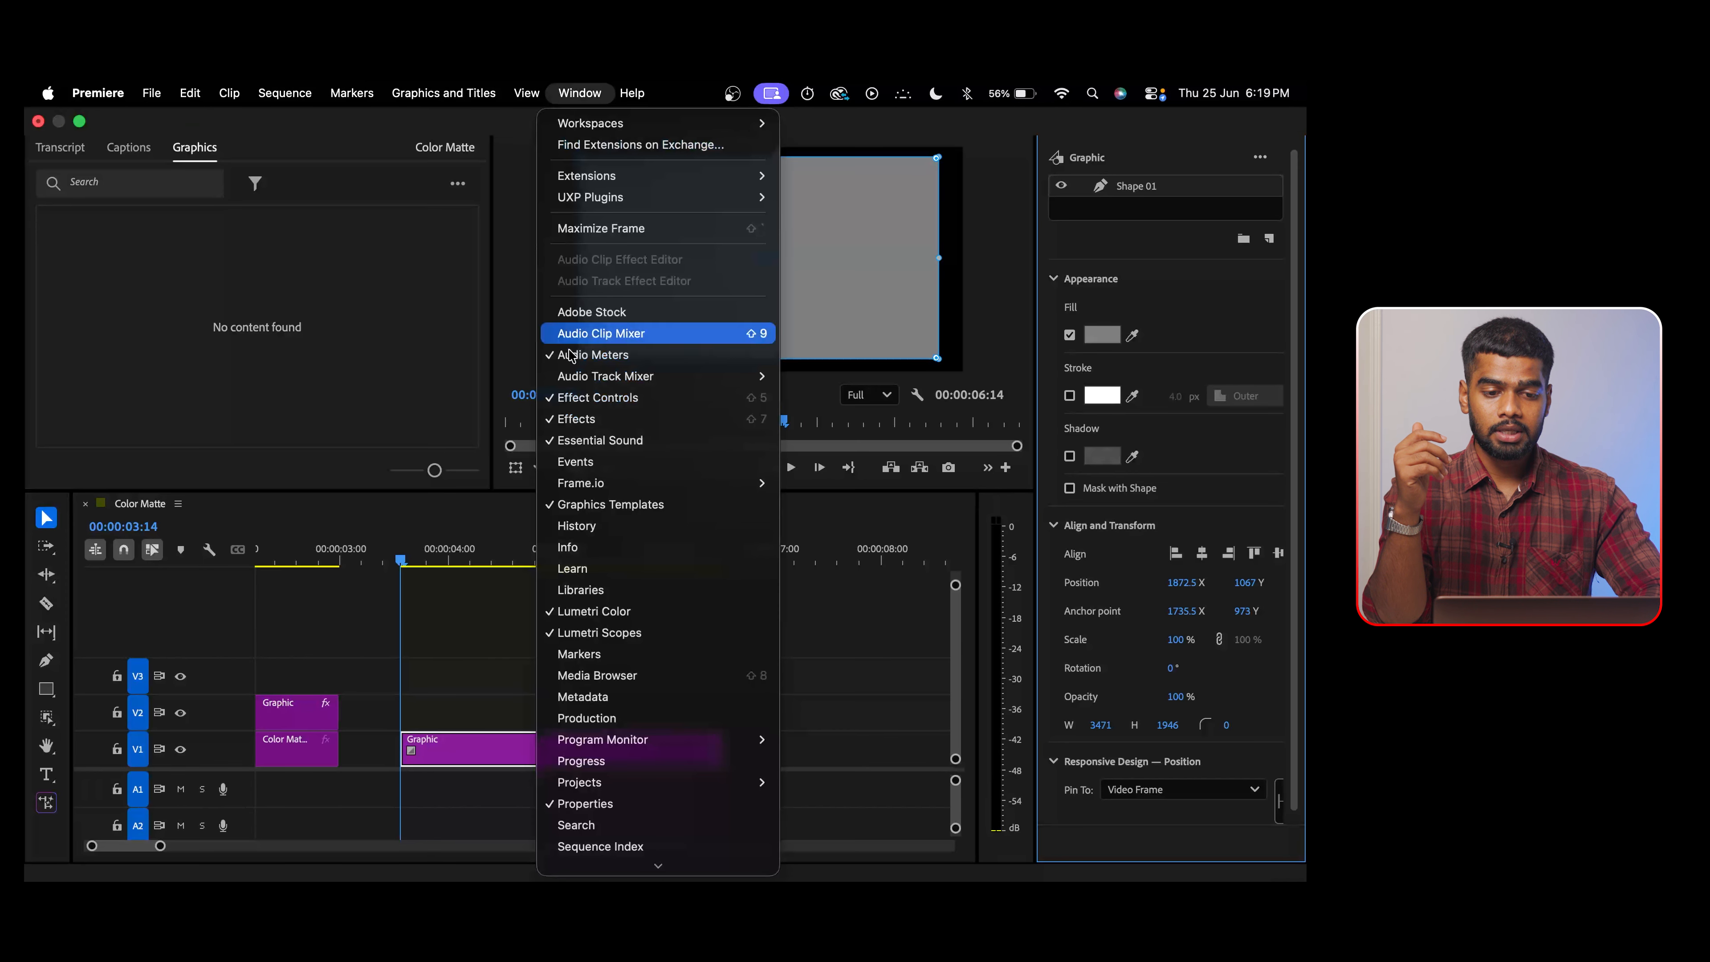
{"action": "left_click", "coordinate": [850, 686]}
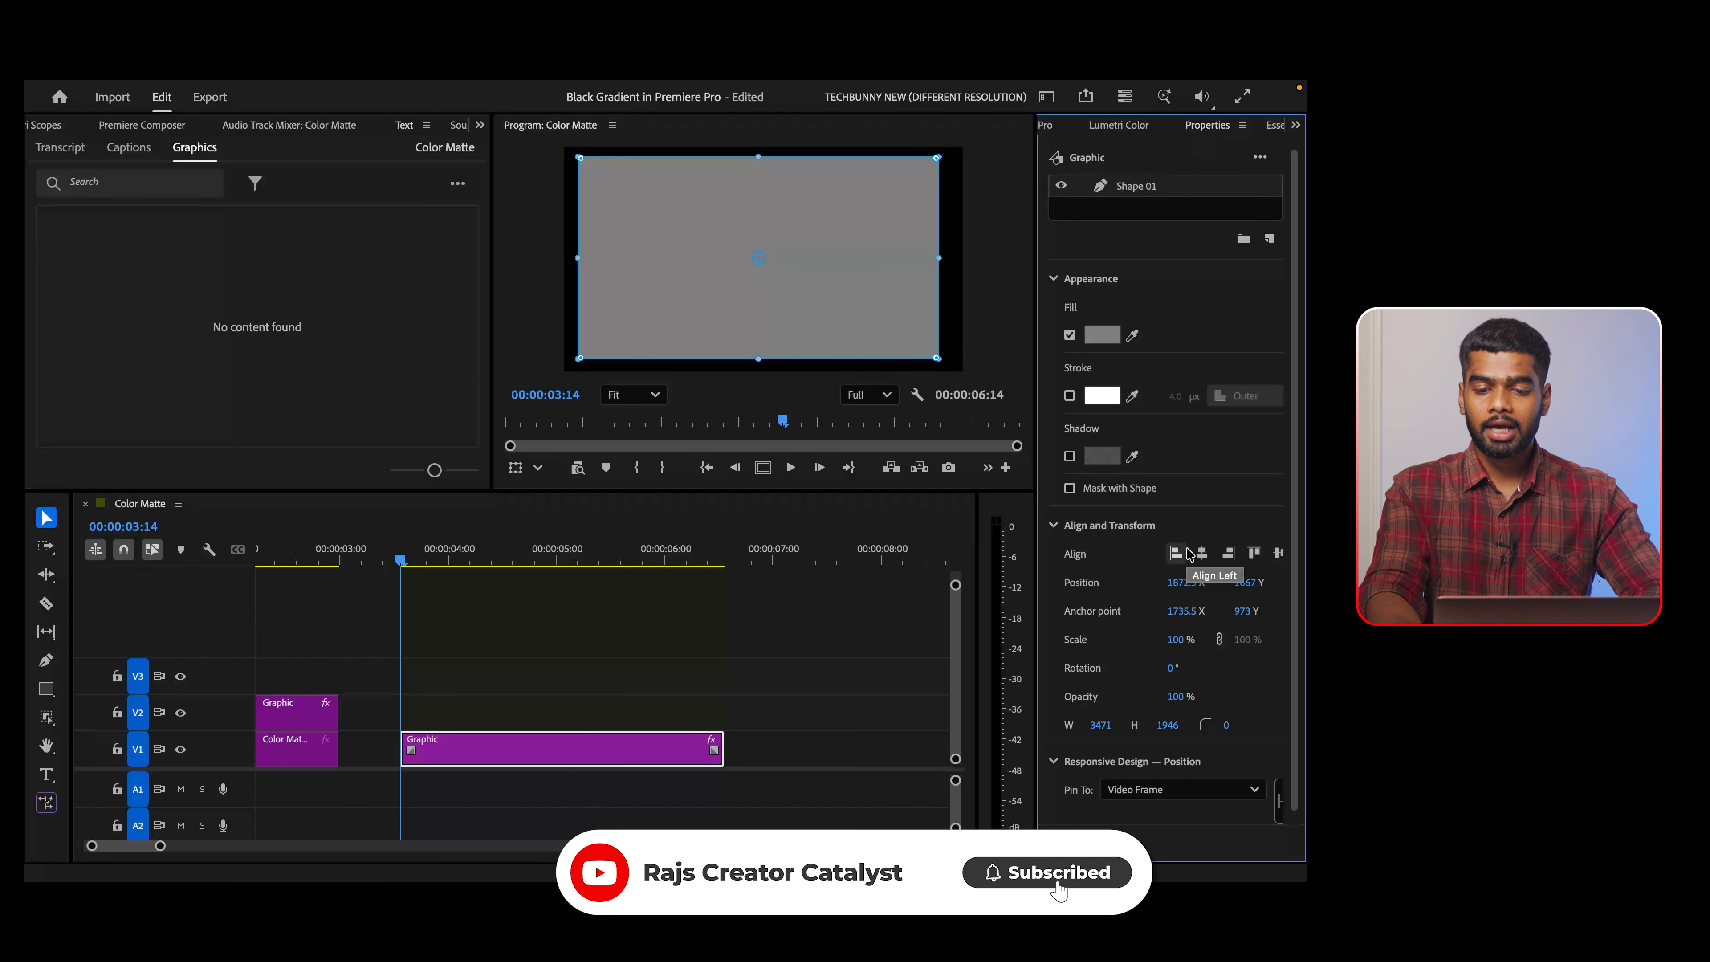
{"action": "left_click", "coordinate": [1202, 554]}
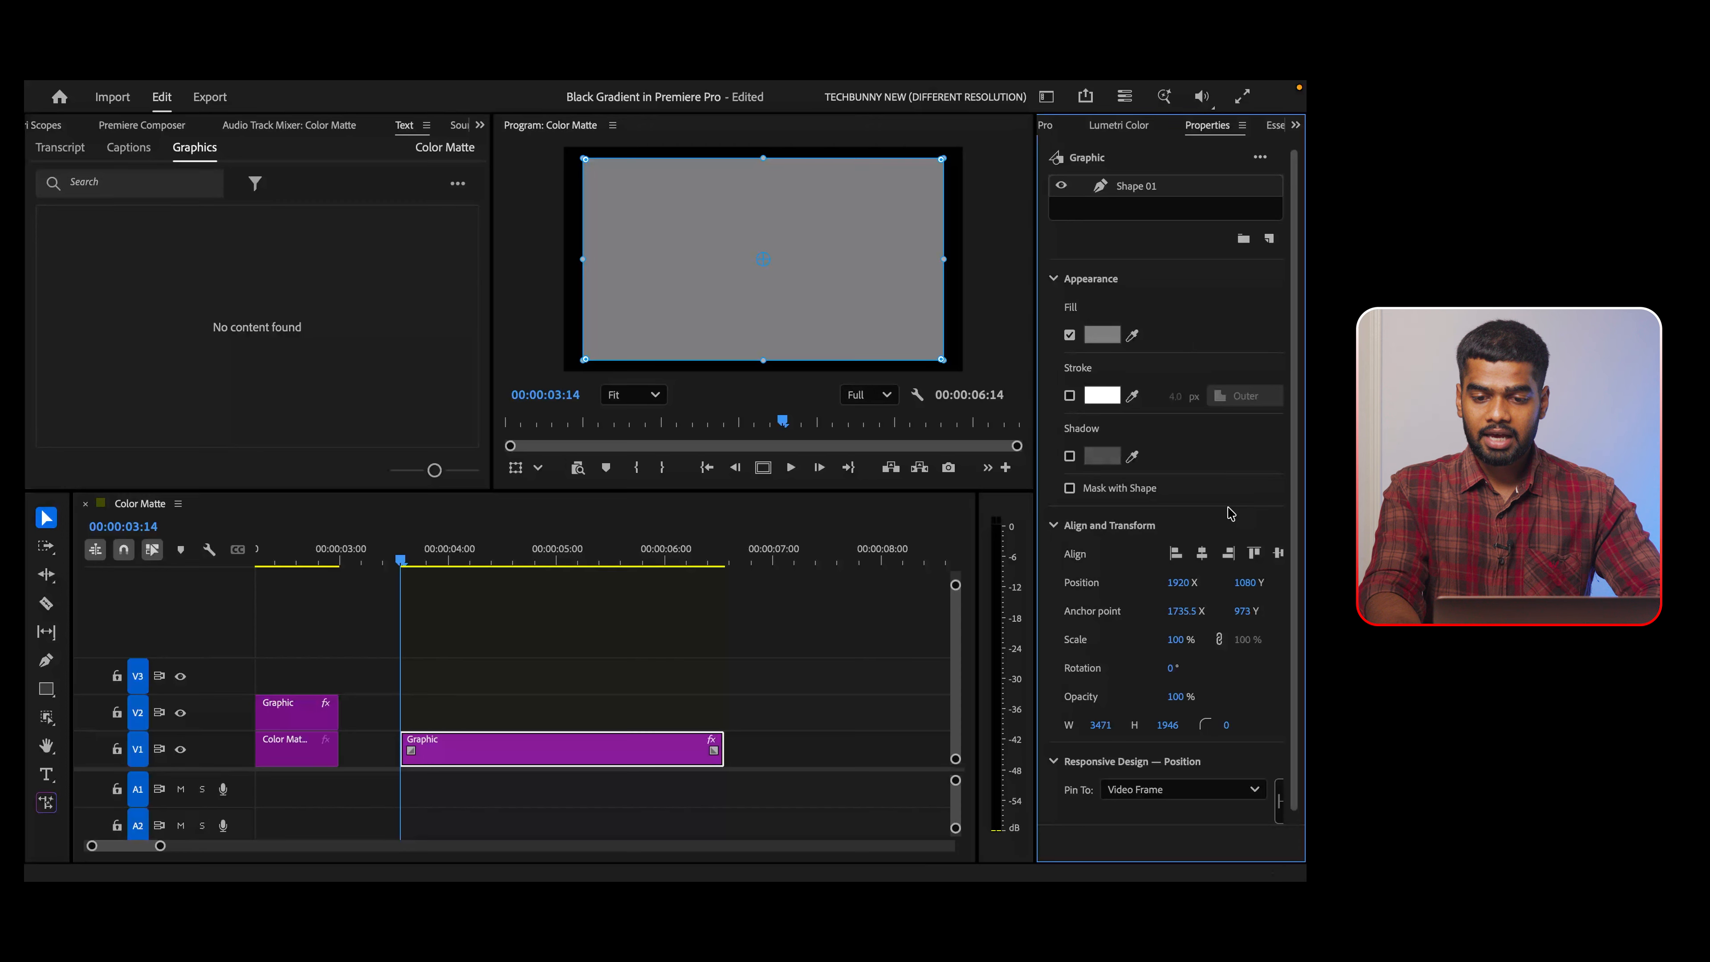
- Set the rectangle's scale to 115 % to cover the whole frame, and deselect the clip
{"action": "left_click", "coordinate": [628, 760]}
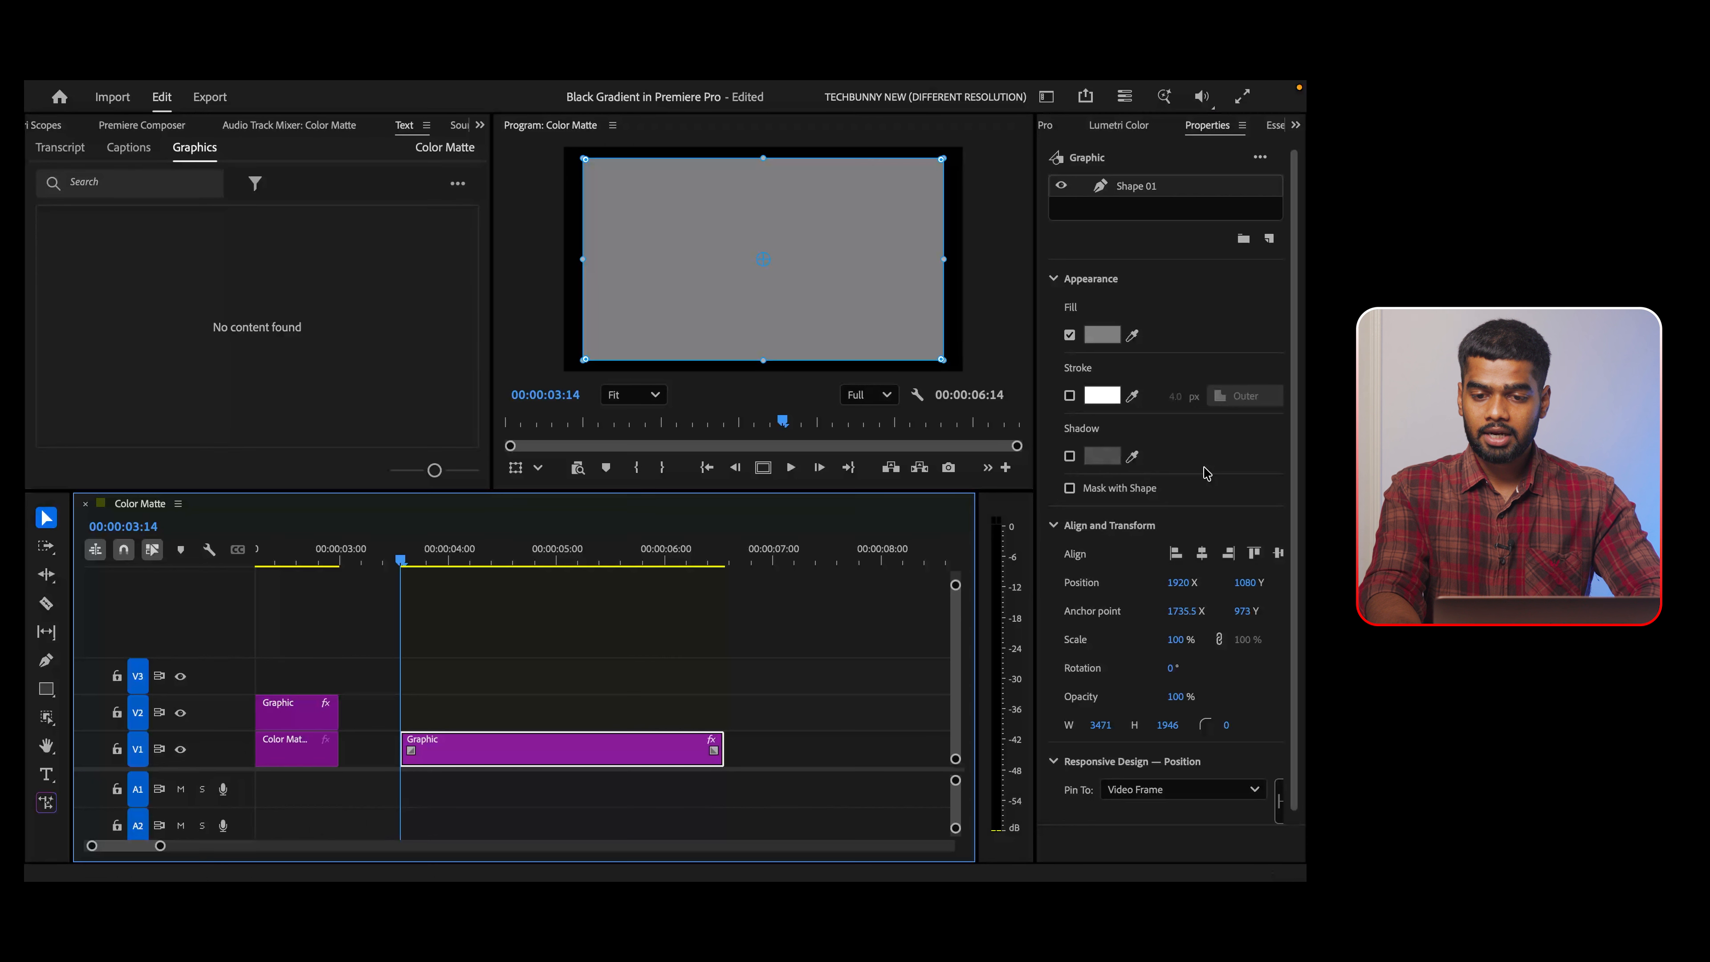
{"action": "scroll", "coordinate": [1206, 473], "scroll_direction": "down", "scroll_amount": 1}
{"action": "left_click_drag", "start_coordinate": [1294, 404], "coordinate": [1303, 342]}
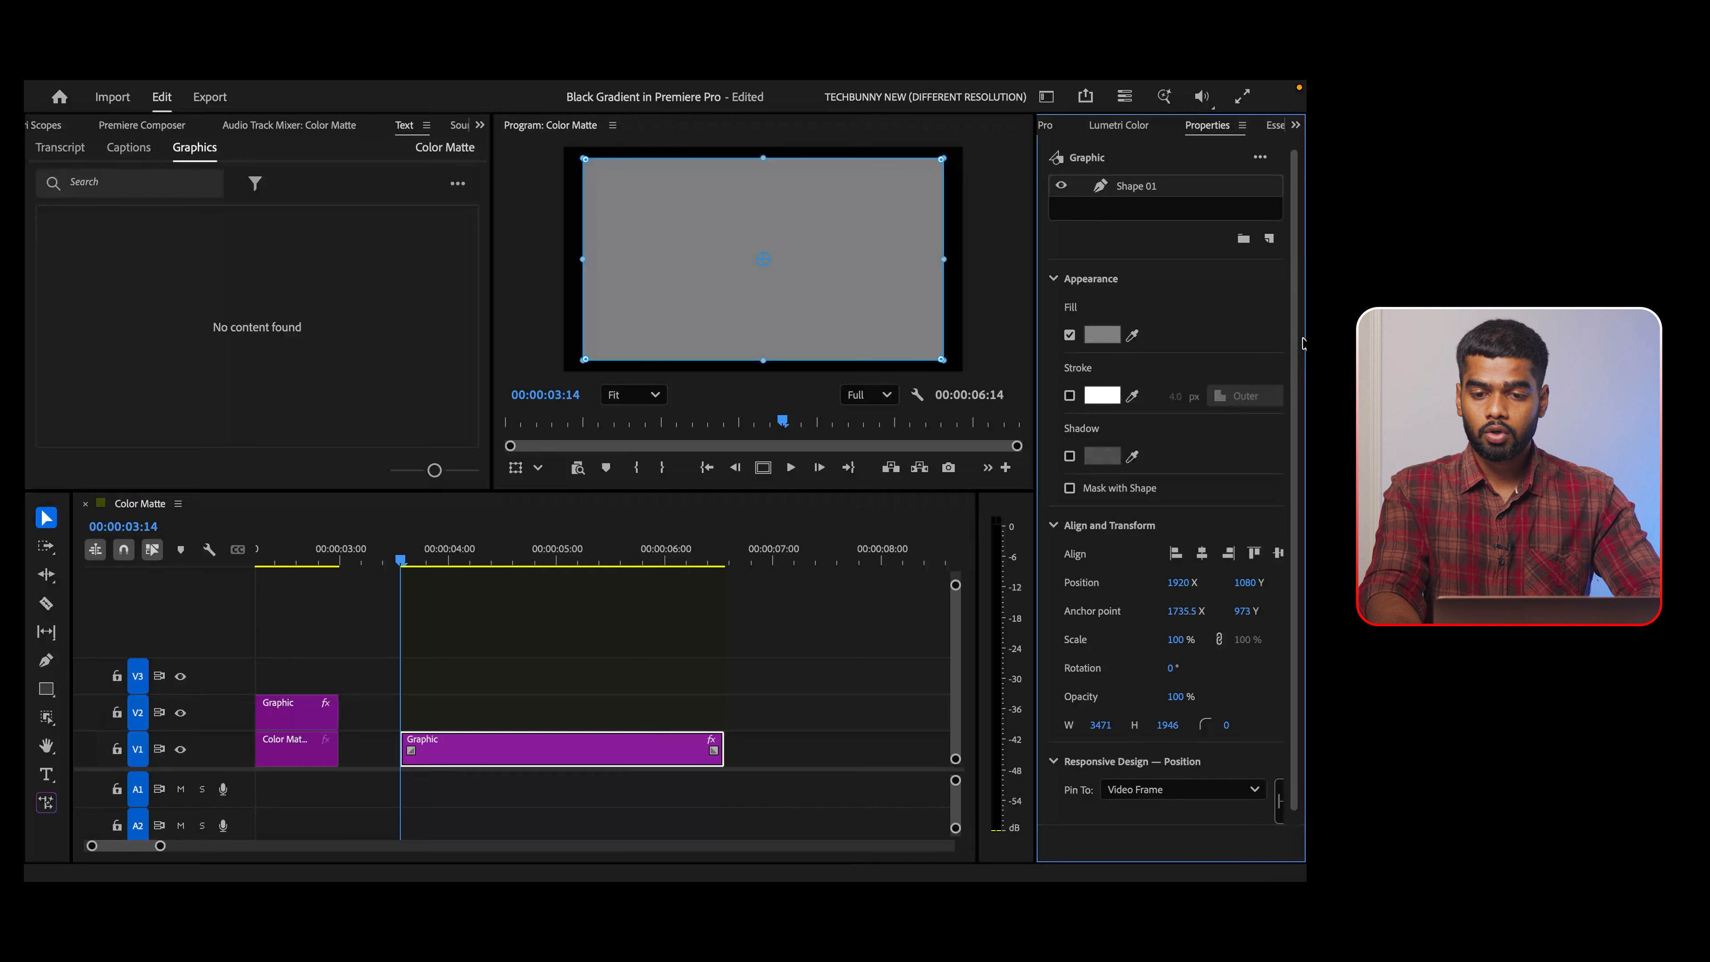
{"action": "left_click_drag", "start_coordinate": [1300, 282], "coordinate": [1299, 443]}
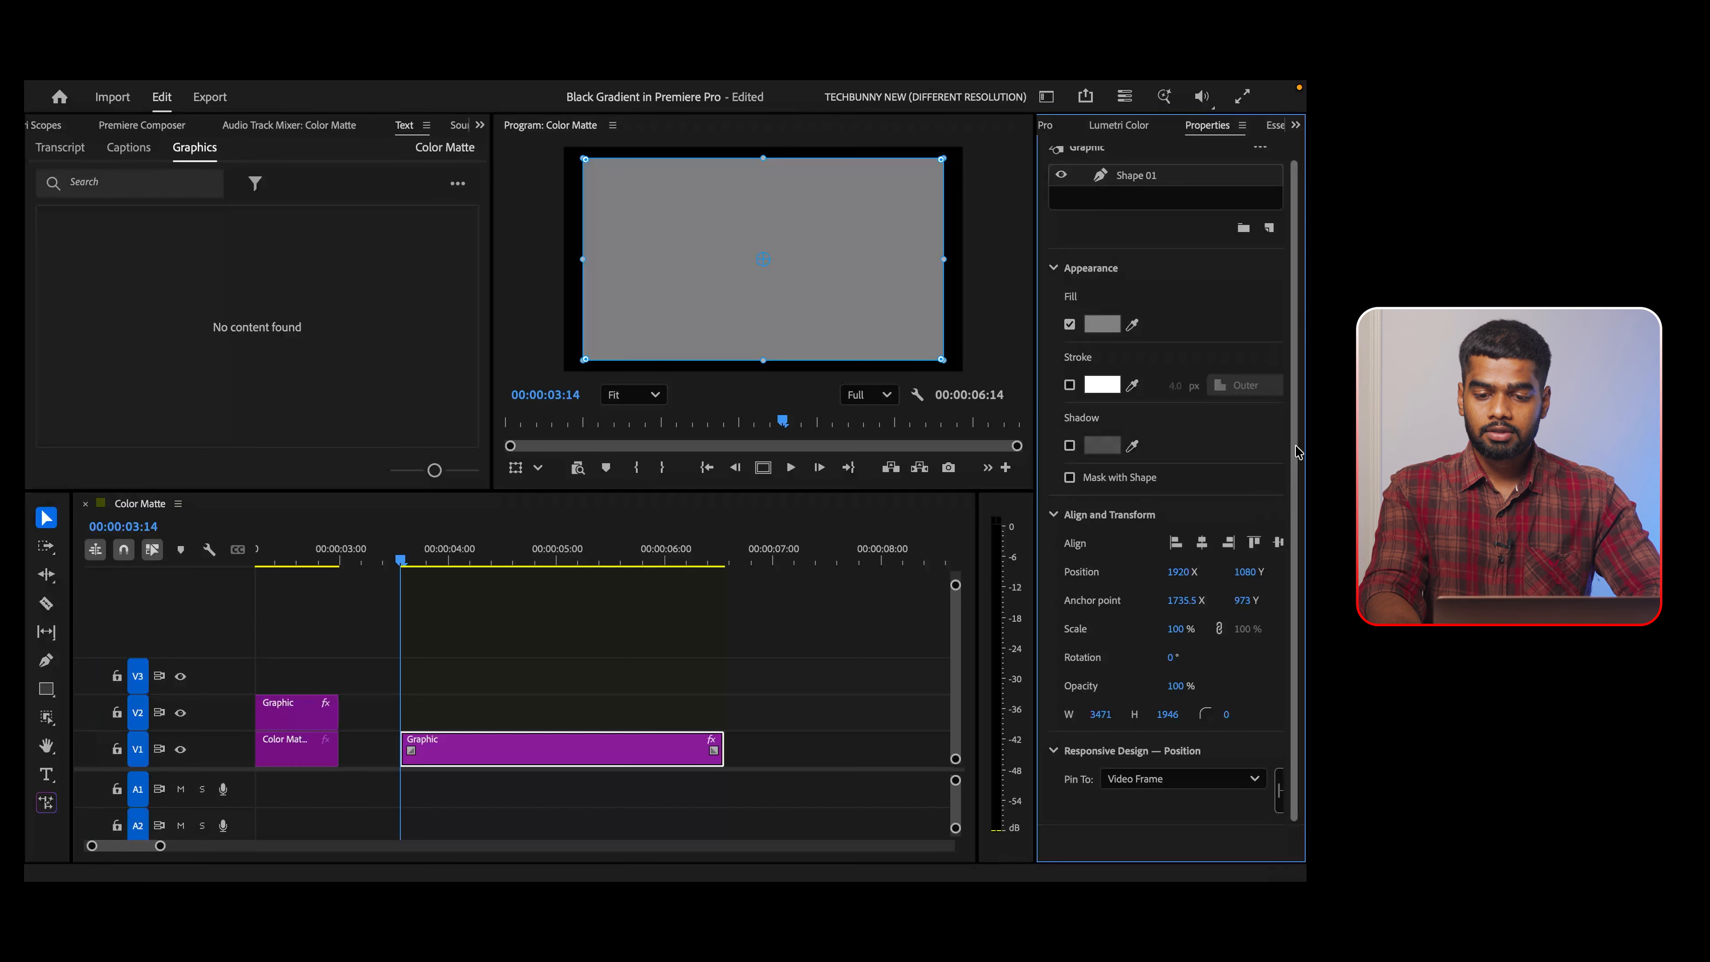
{"action": "left_click", "coordinate": [1179, 628]}
{"action": "type", "text": "12"}
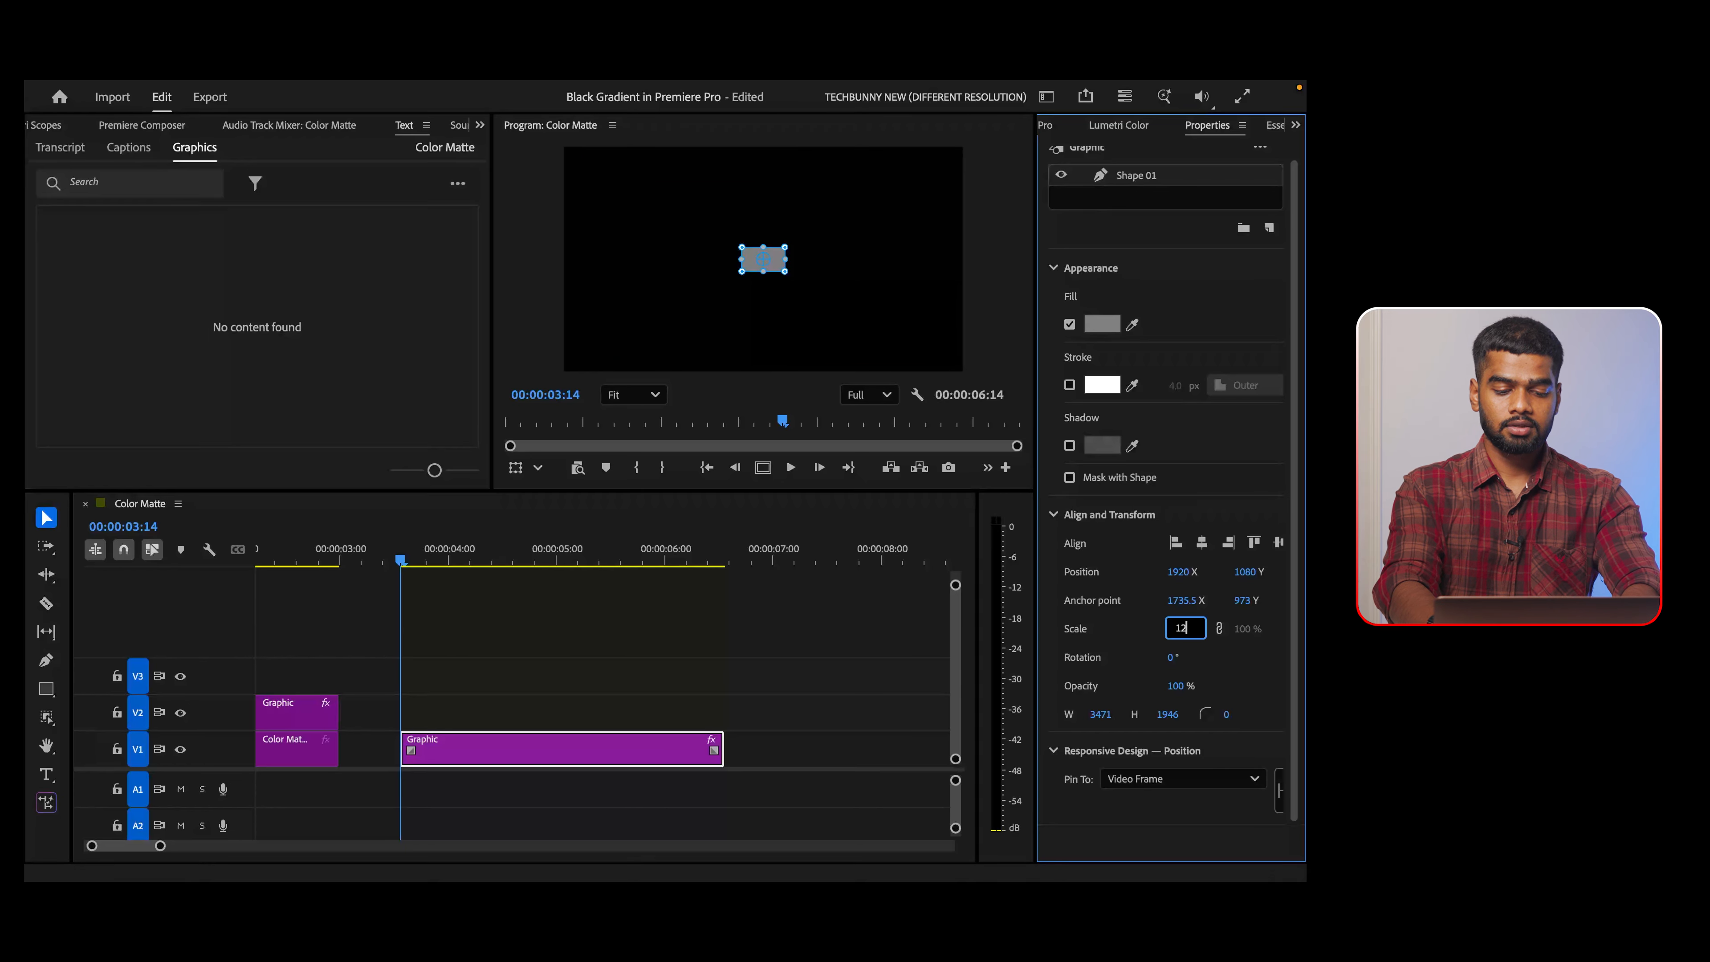
{"action": "type", "text": "0"}
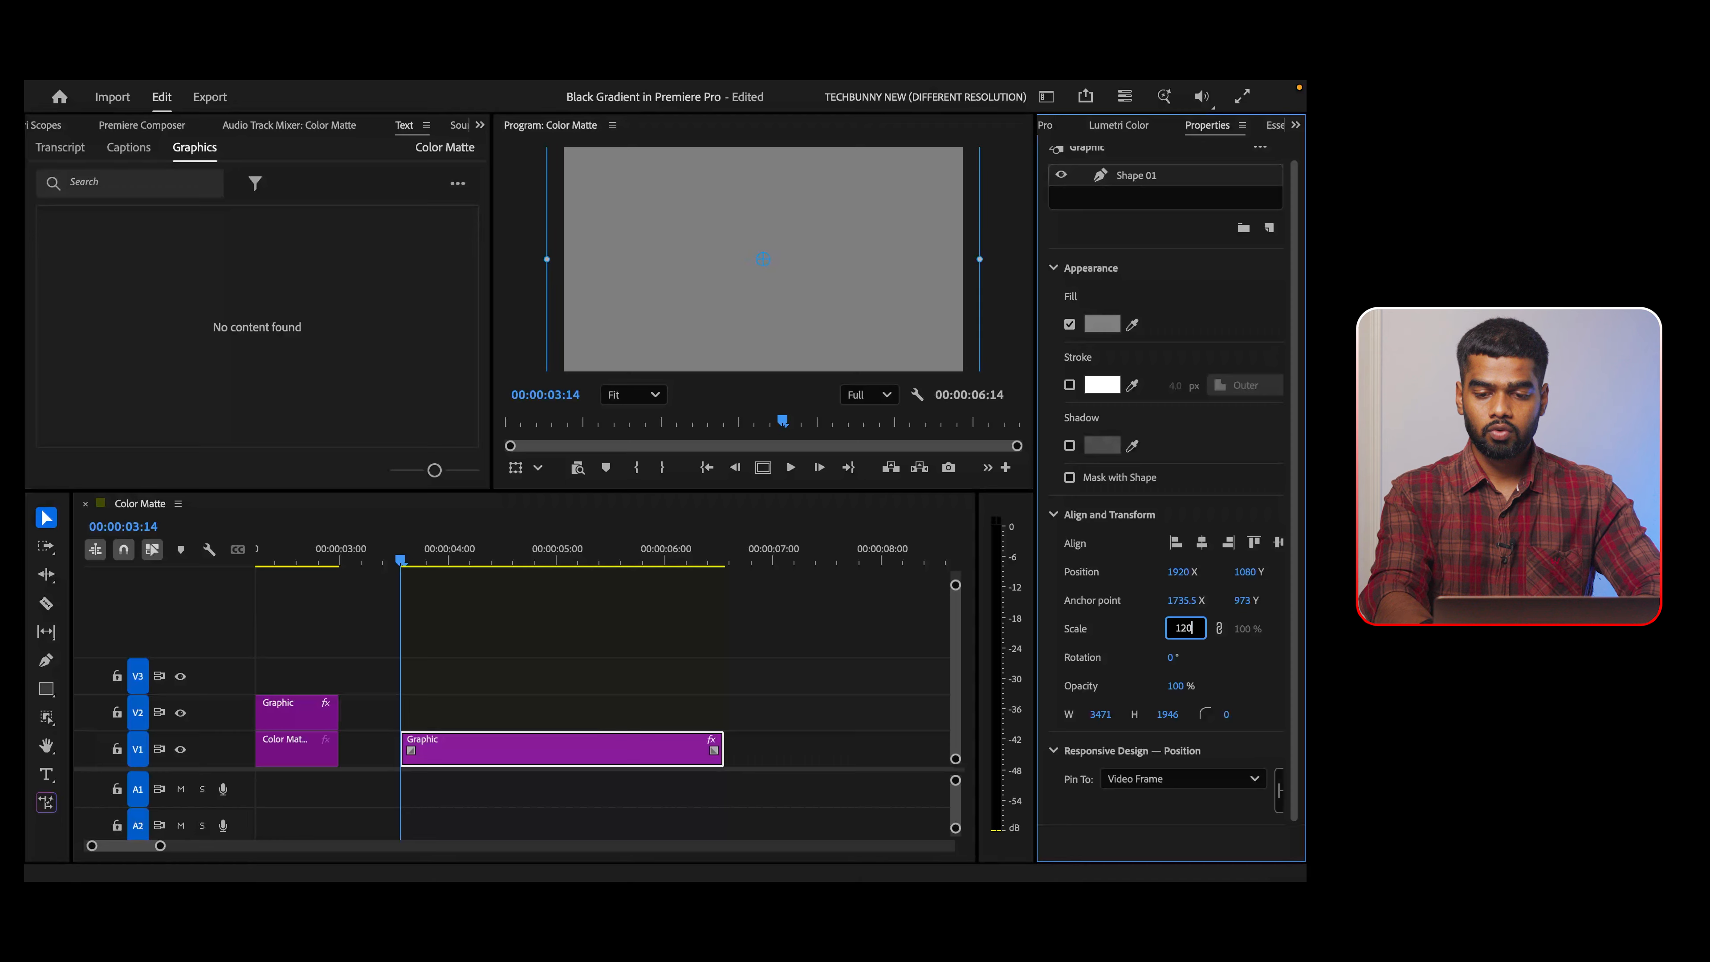
{"action": "key", "text": "BackSpace"}
{"action": "key", "text": "BackSpace"}
{"action": "type", "text": "10"}
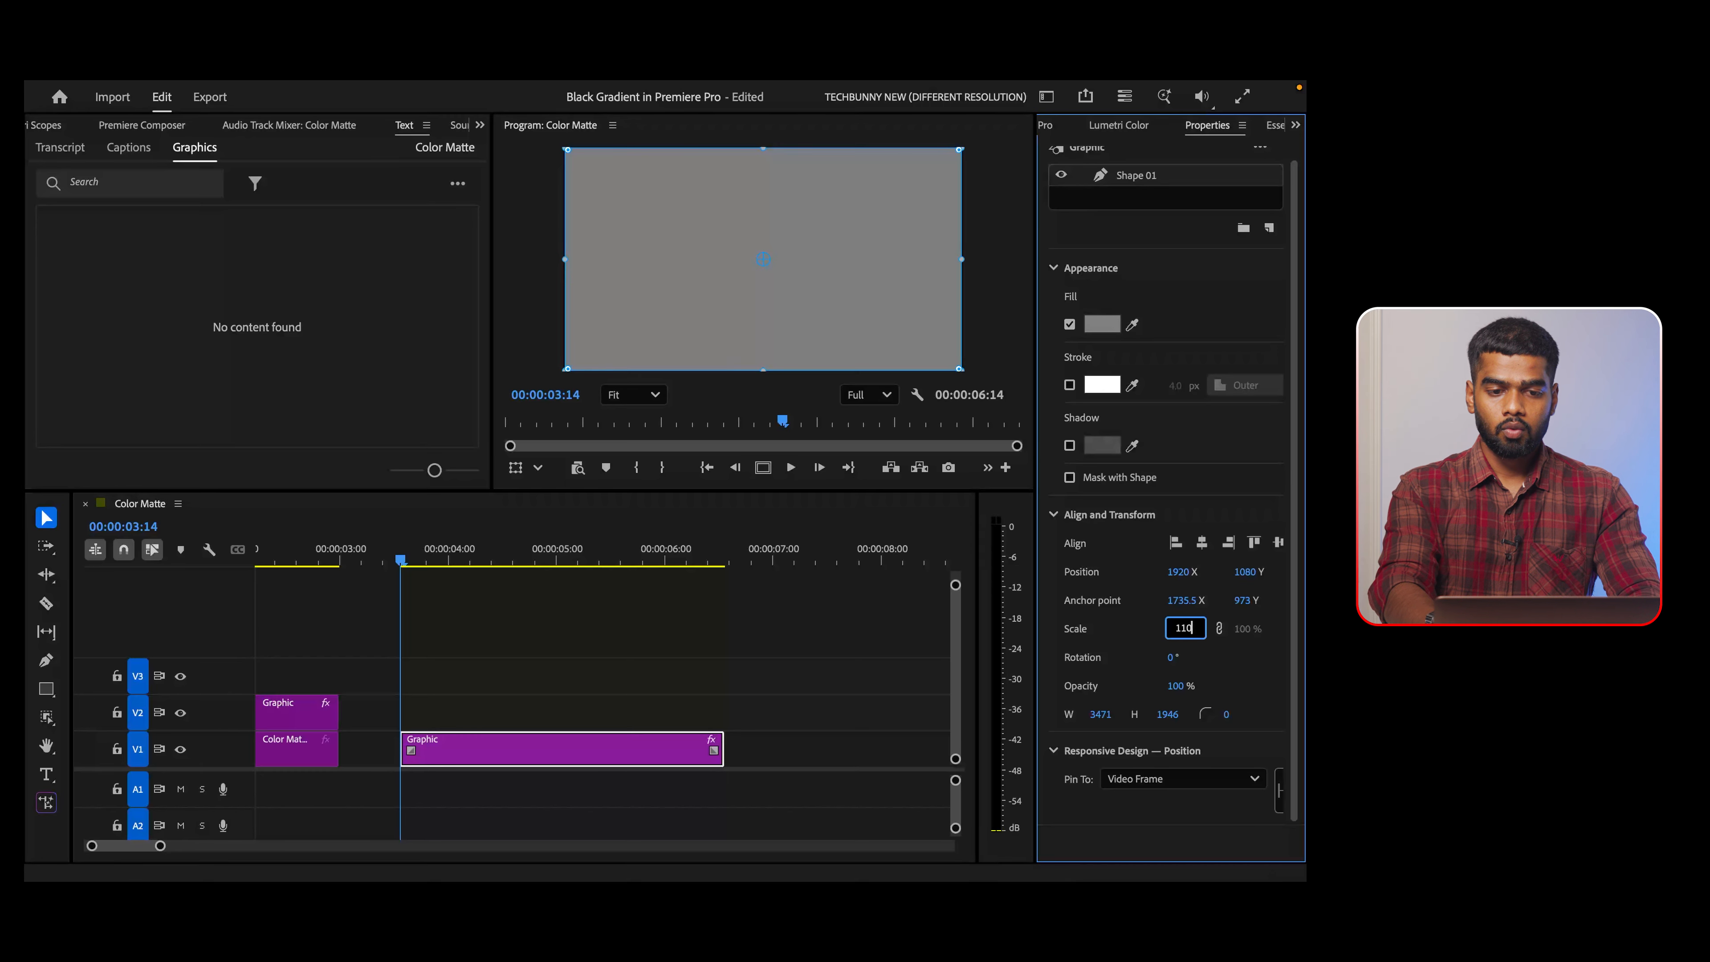
{"action": "key", "text": "BackSpace"}
{"action": "type", "text": "5"}
{"action": "key", "text": "Return"}
{"action": "left_click", "coordinate": [708, 595]}
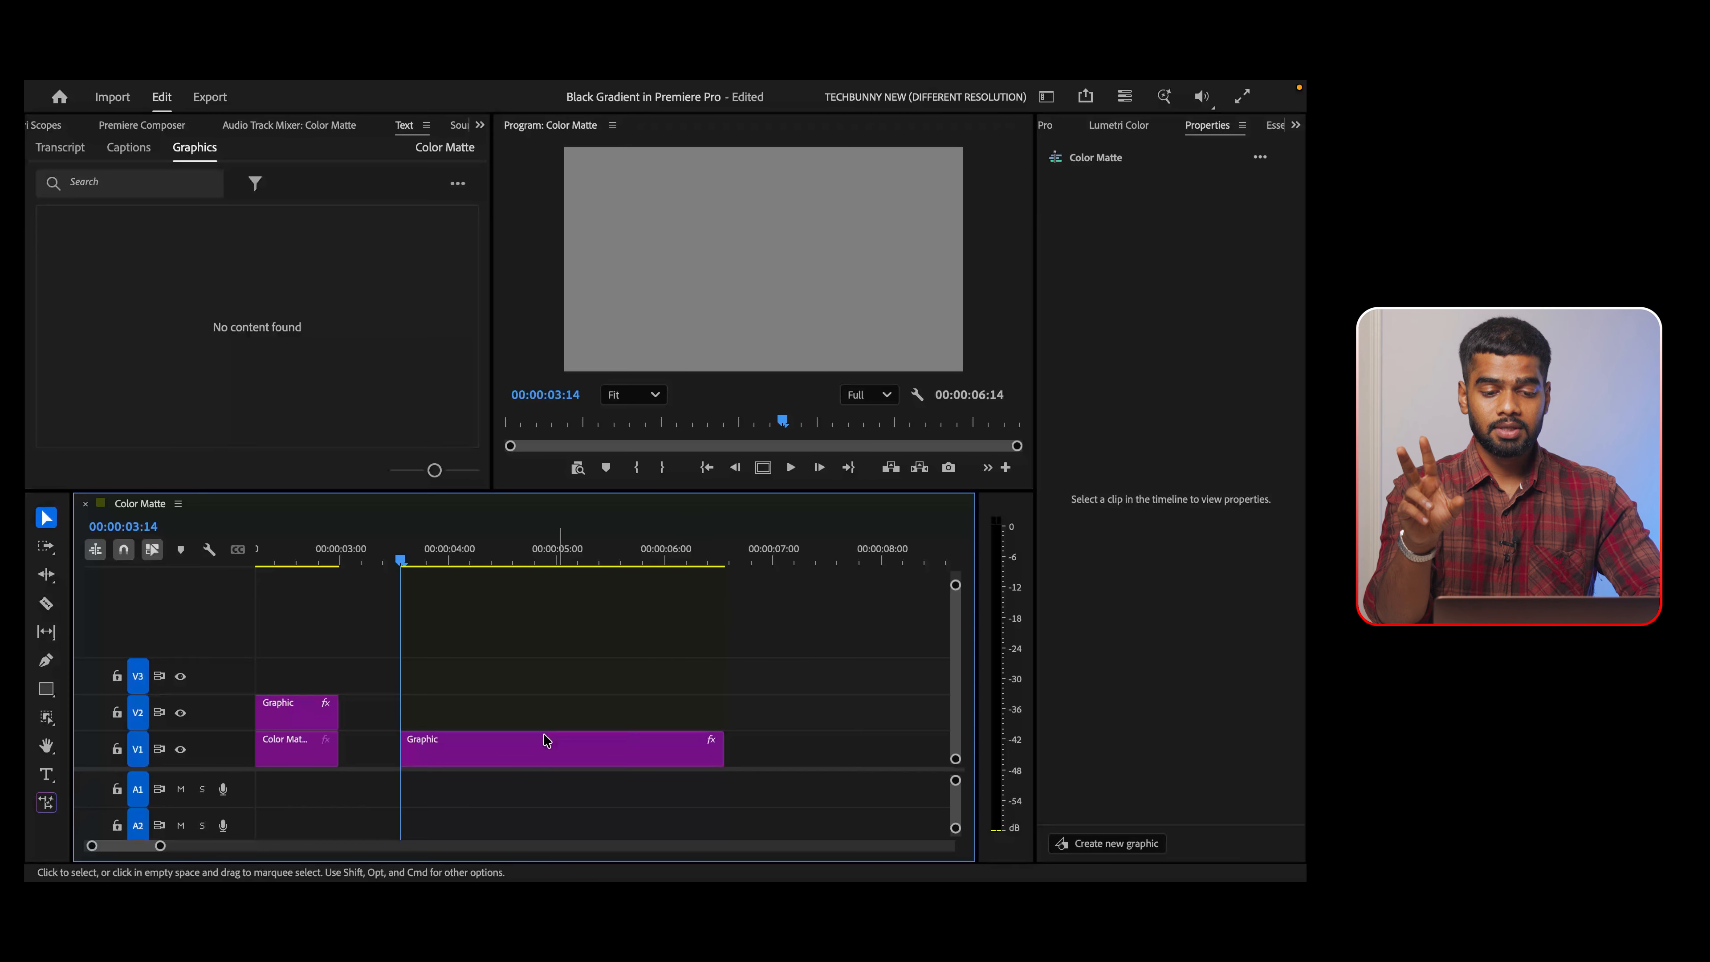
- Change the fill of Shape 01 in the graphic clip from solid to Linear Gradient
{"action": "left_click", "coordinate": [526, 760]}
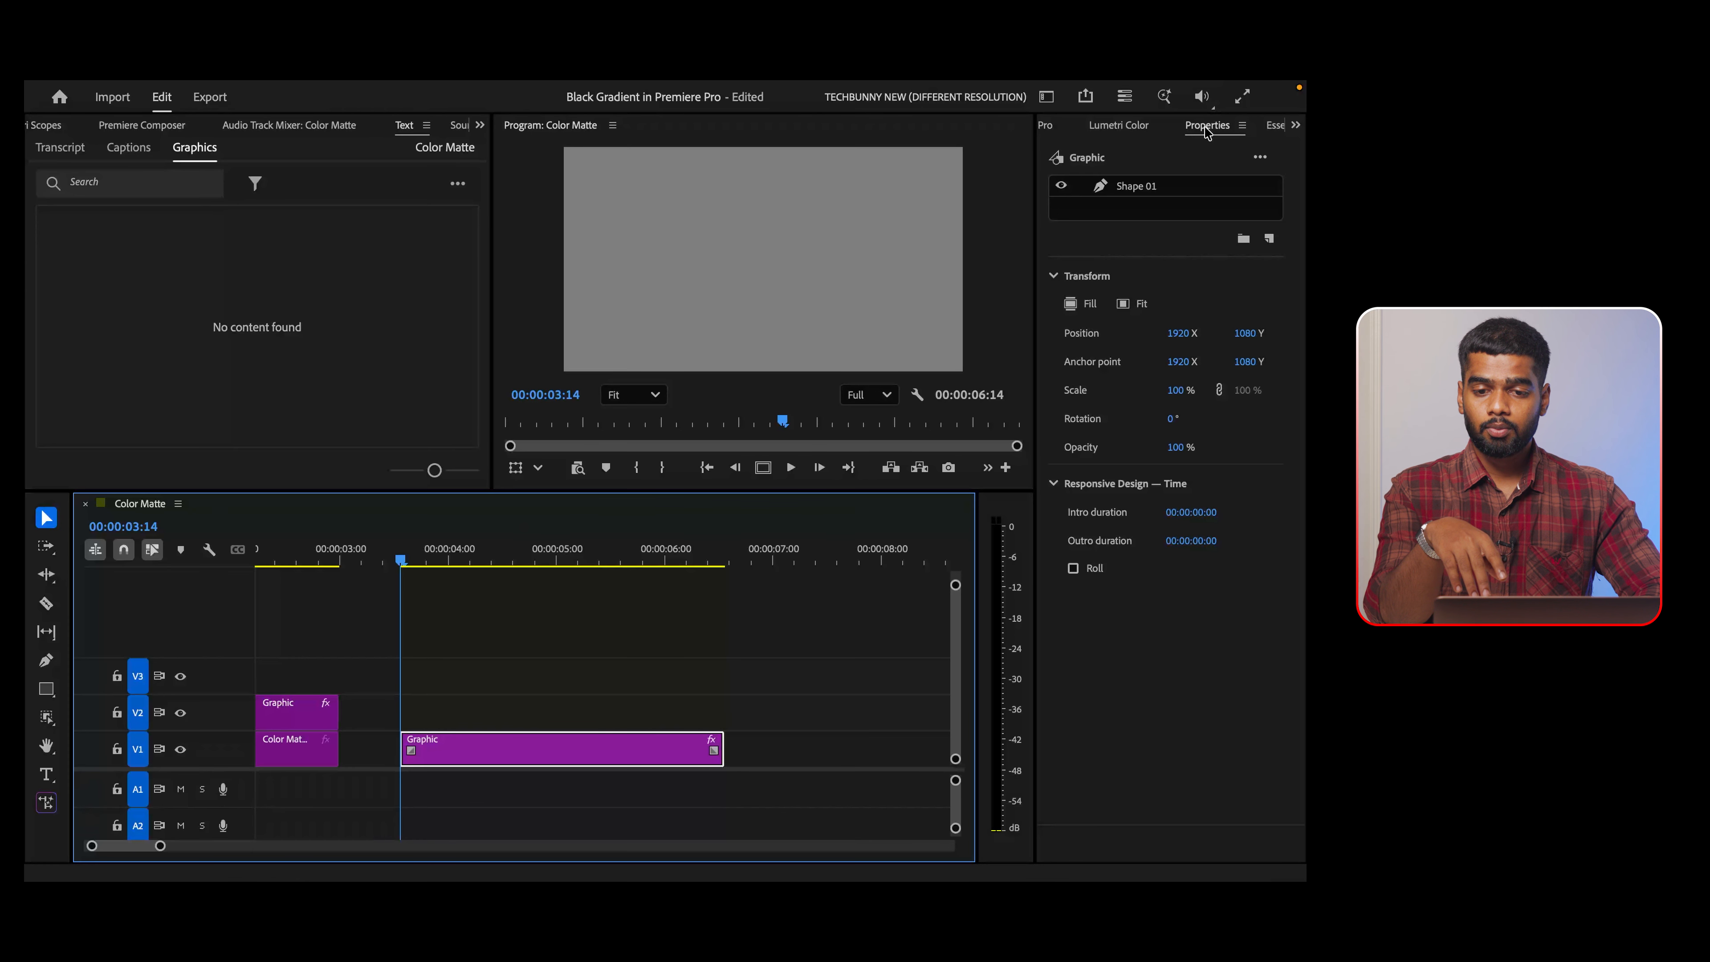
{"action": "left_click", "coordinate": [1129, 191]}
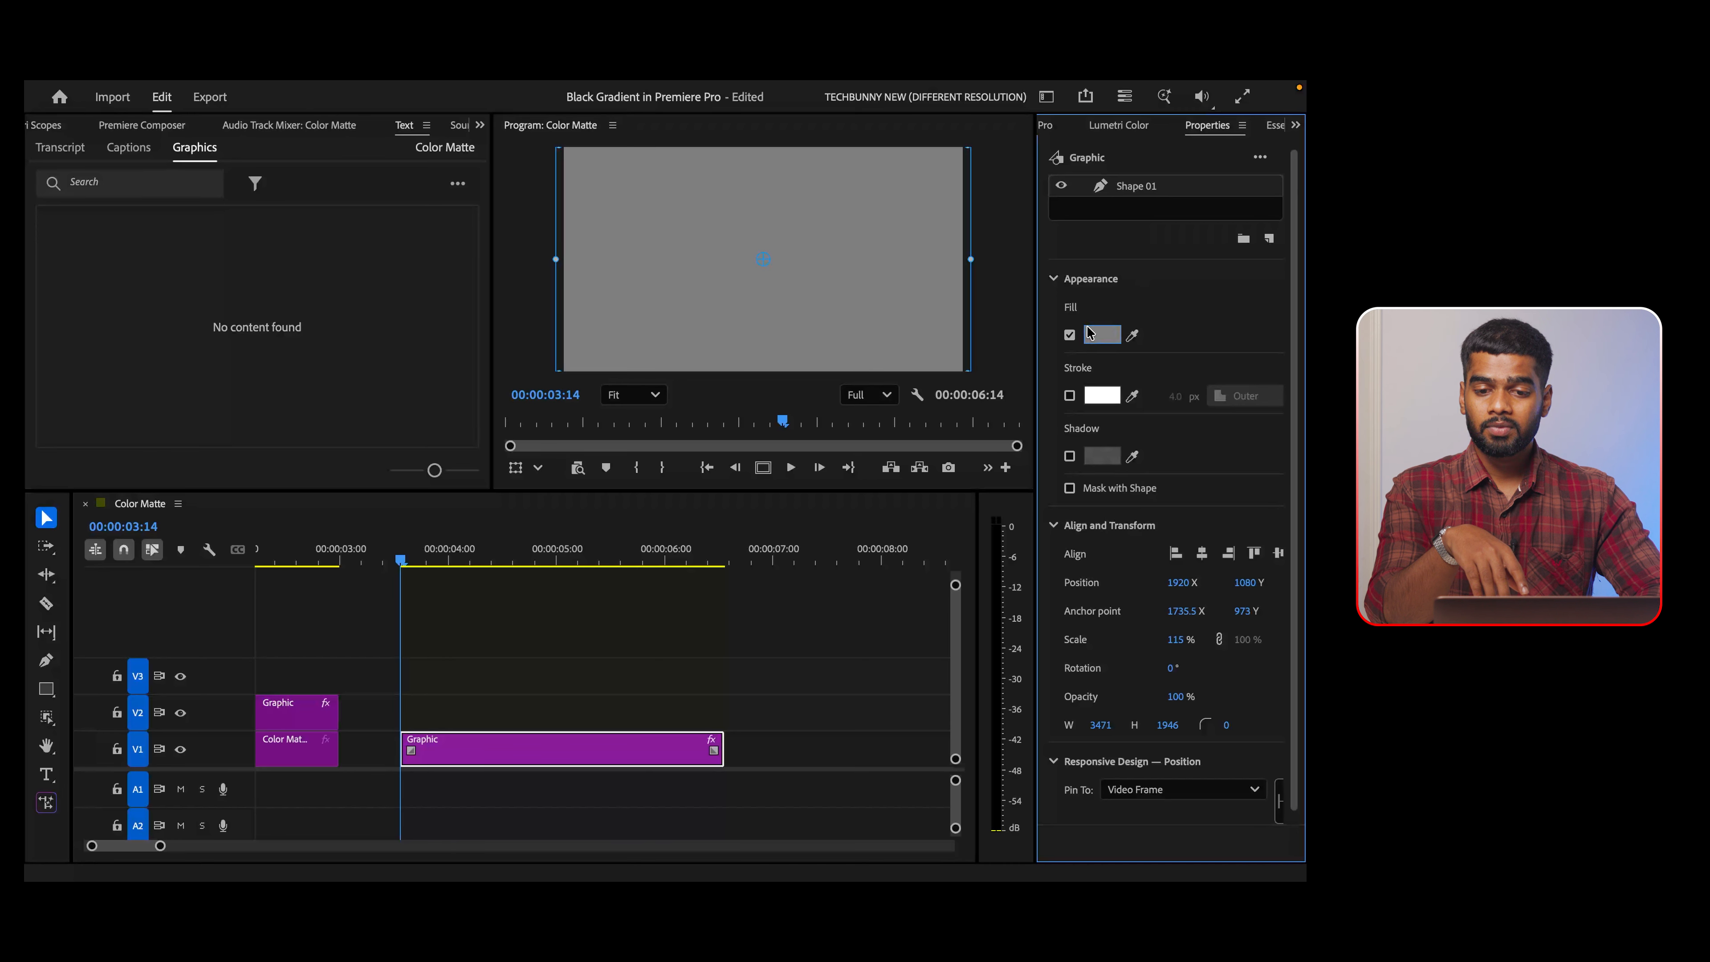
{"action": "left_click", "coordinate": [1097, 337]}
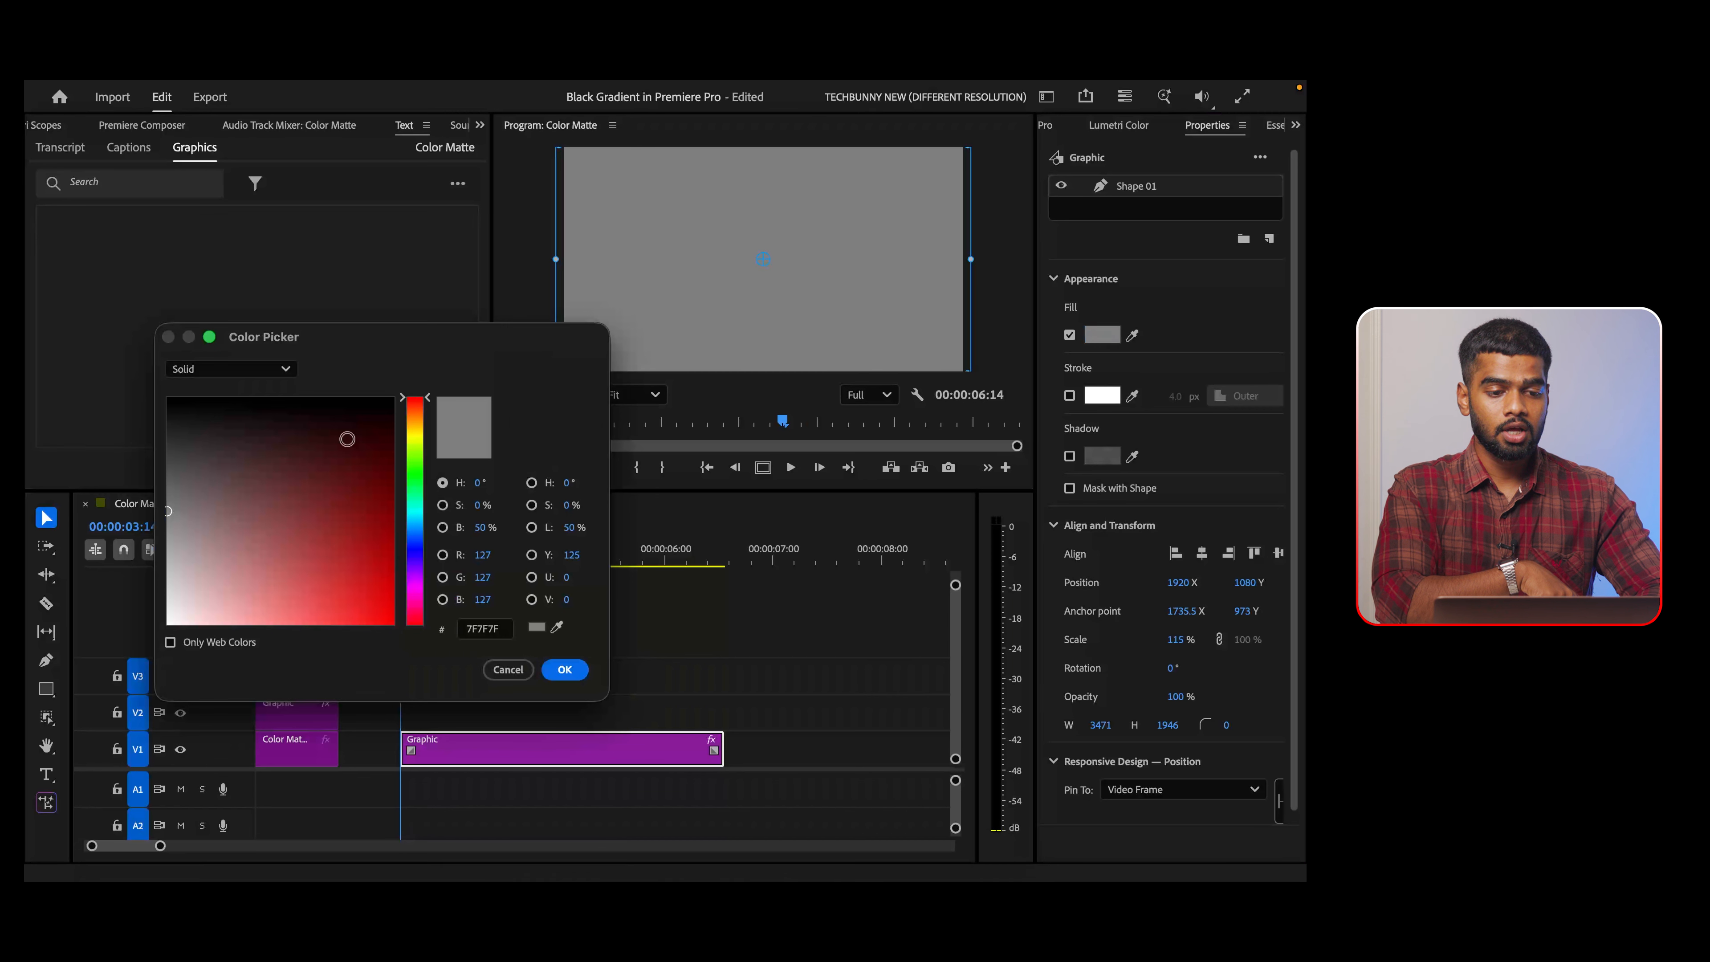
{"action": "left_click_drag", "start_coordinate": [388, 347], "coordinate": [1017, 358]}
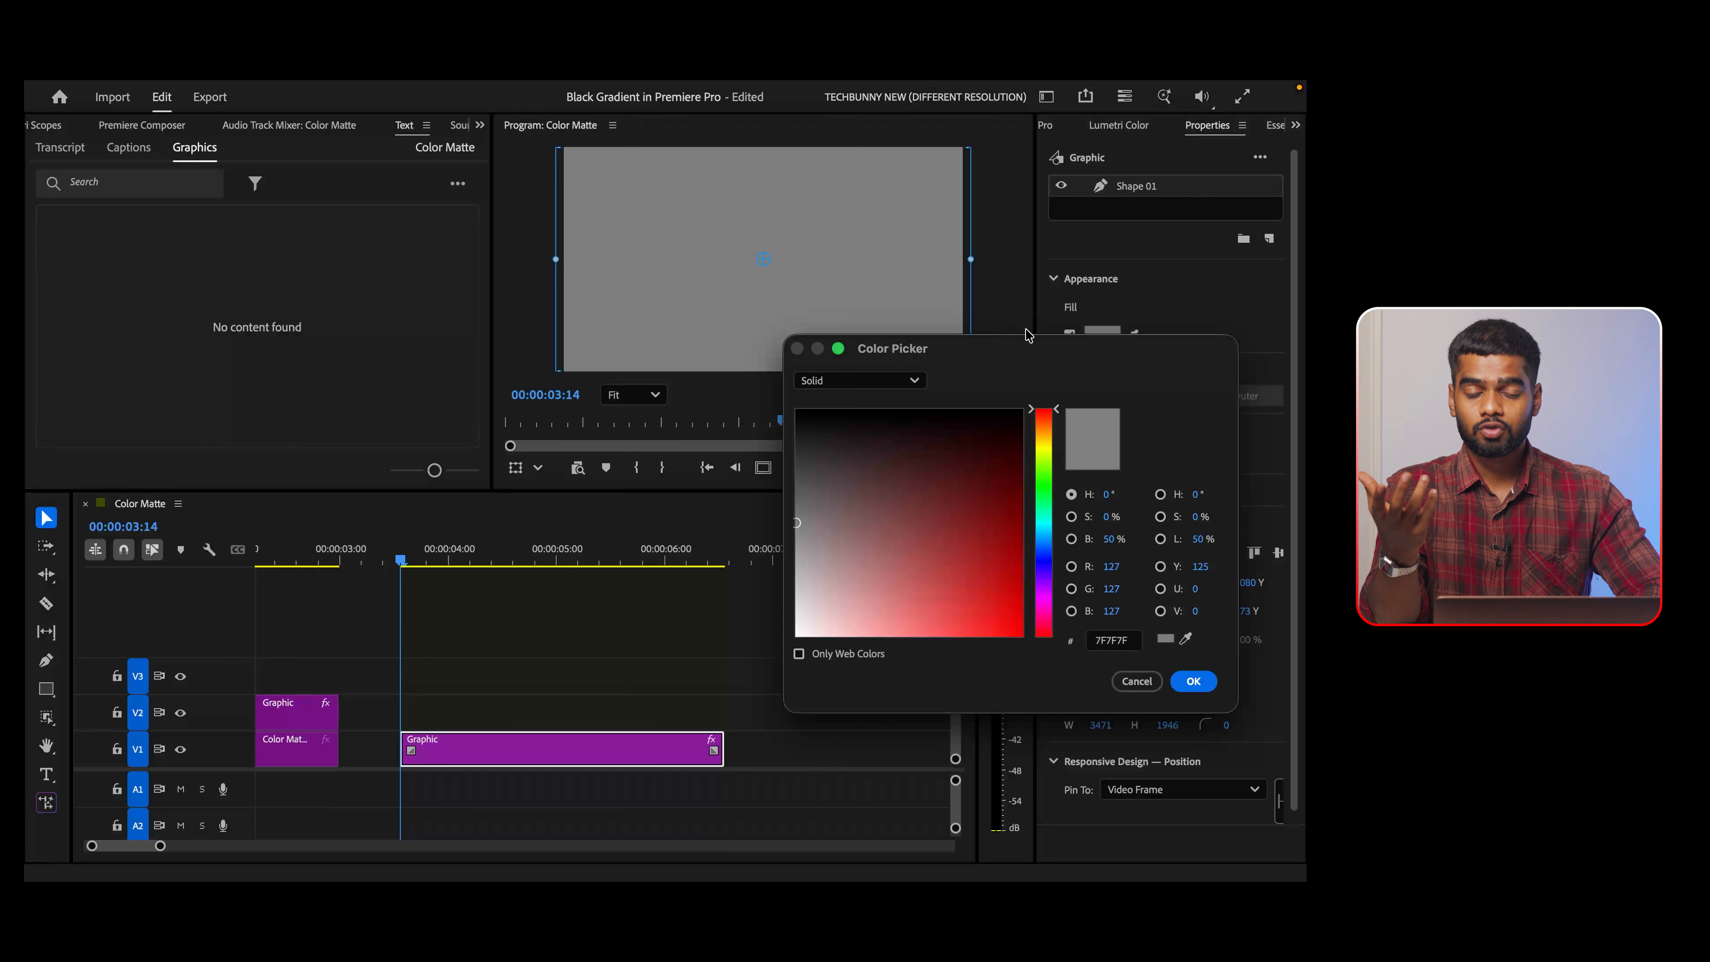
{"action": "left_click", "coordinate": [913, 382]}
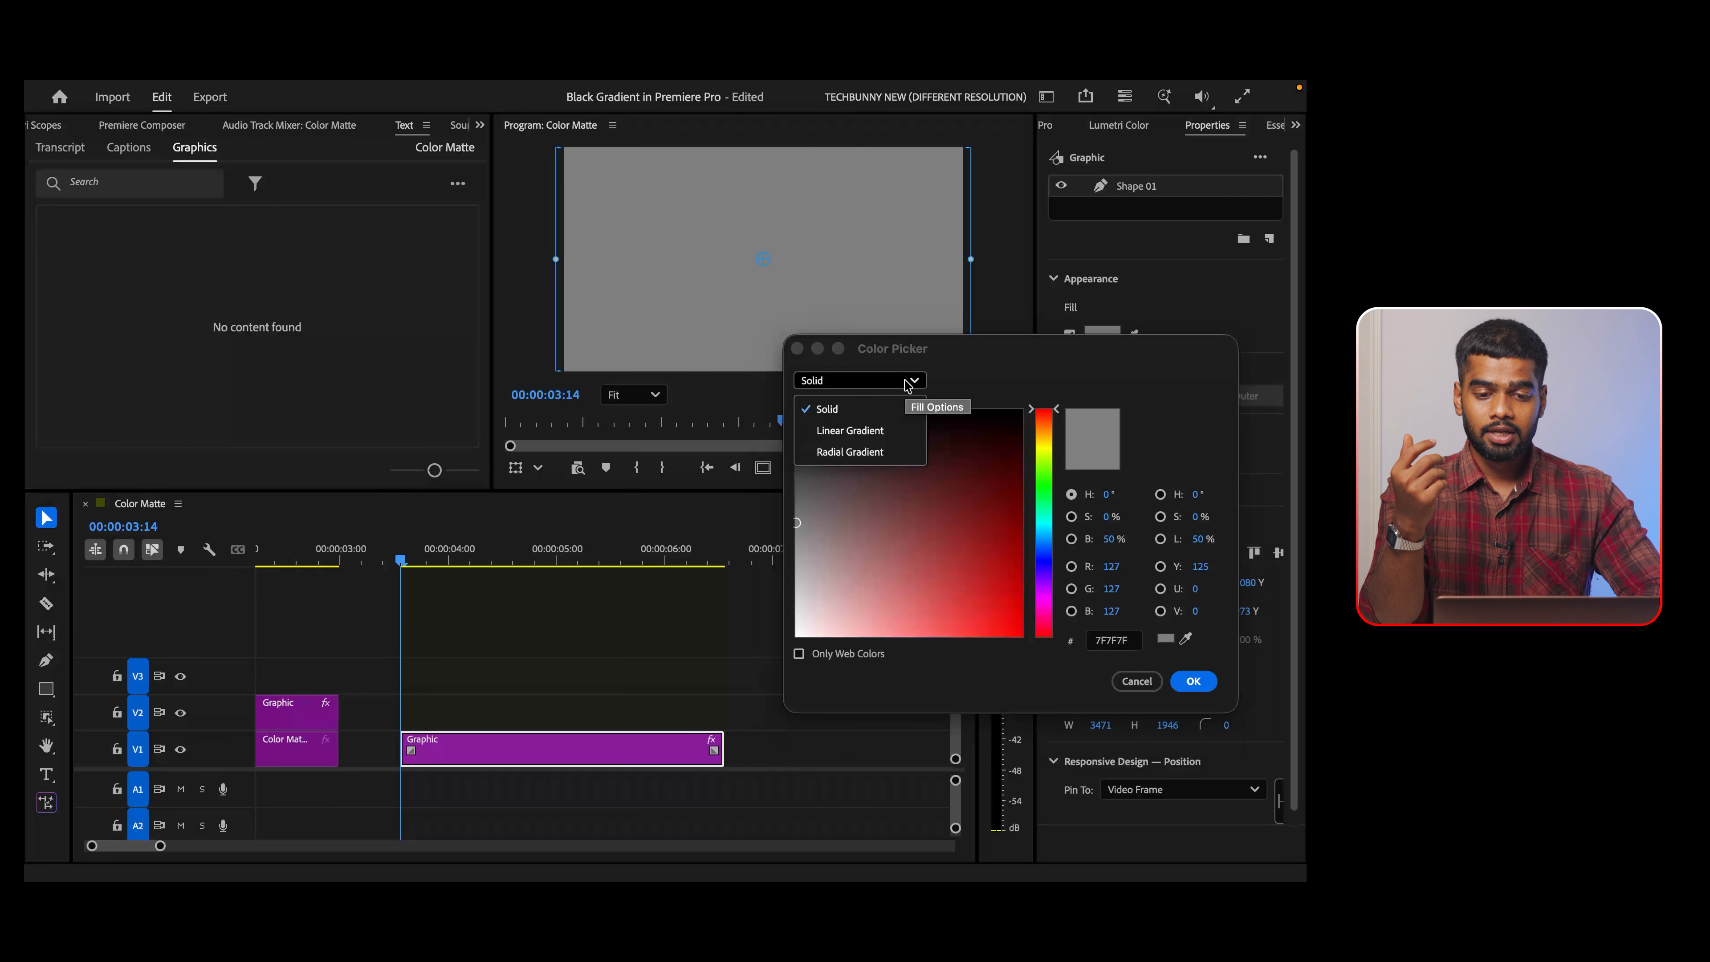
{"action": "left_click", "coordinate": [848, 440]}
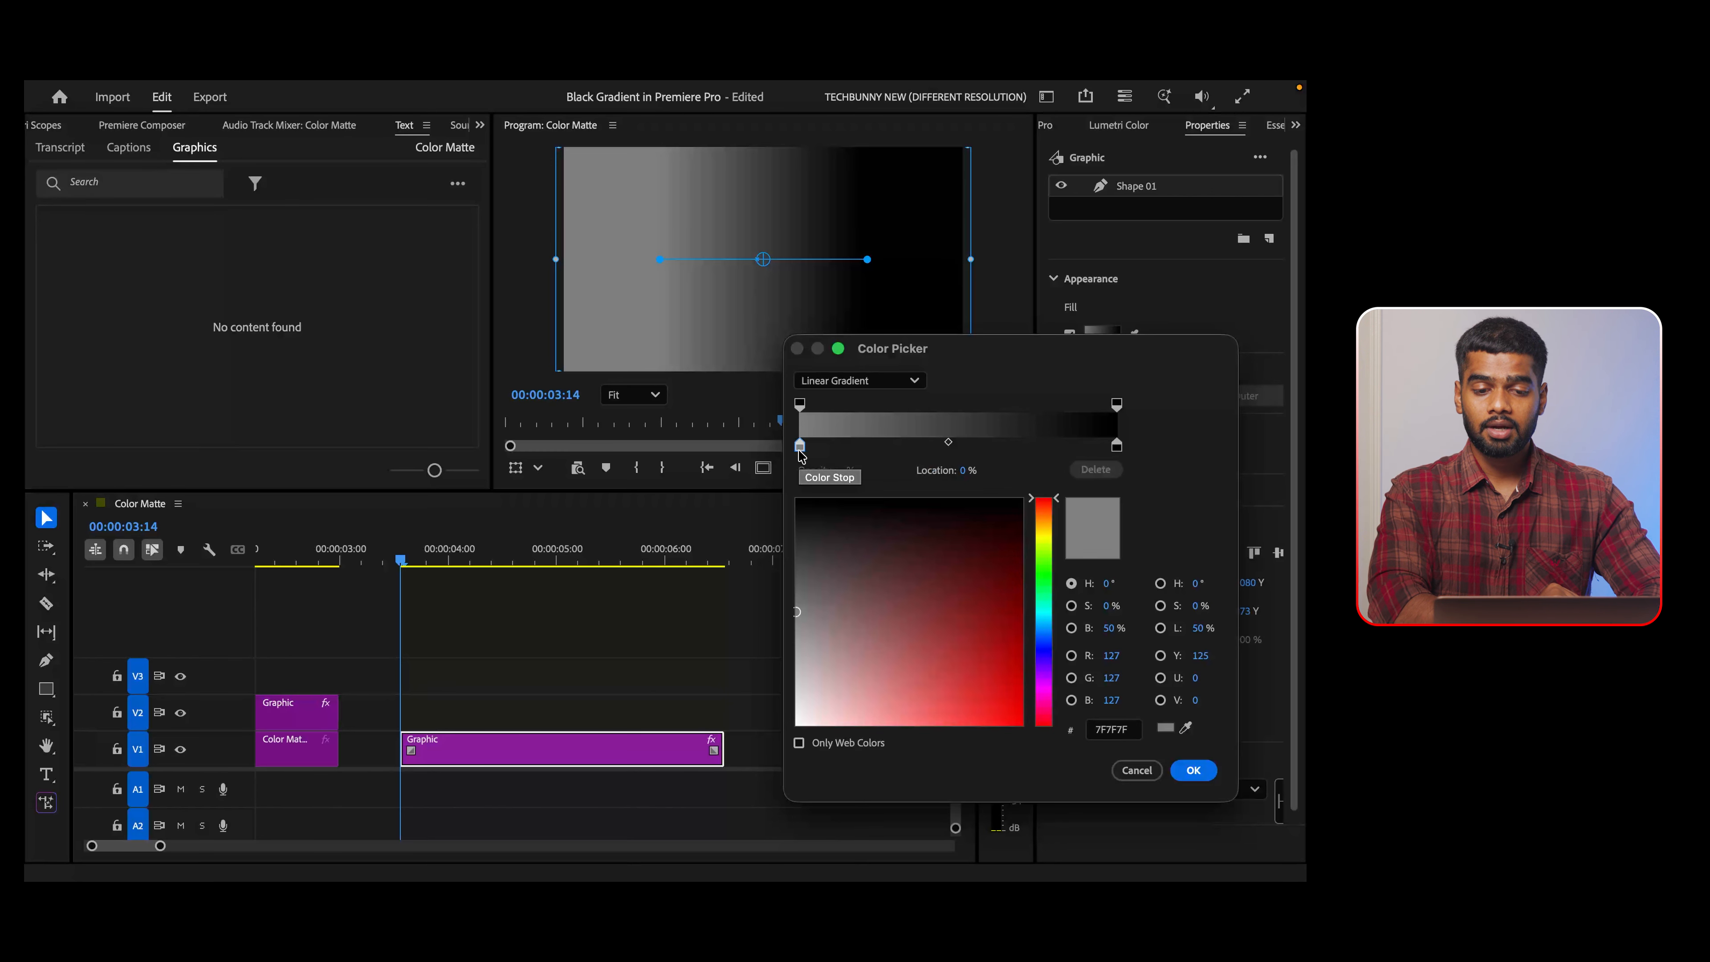
- Set the gradient's start color stop to white (FFFFFF) and its end stop to black (000000), and apply the fill
{"action": "left_click_drag", "start_coordinate": [815, 640], "coordinate": [785, 734]}
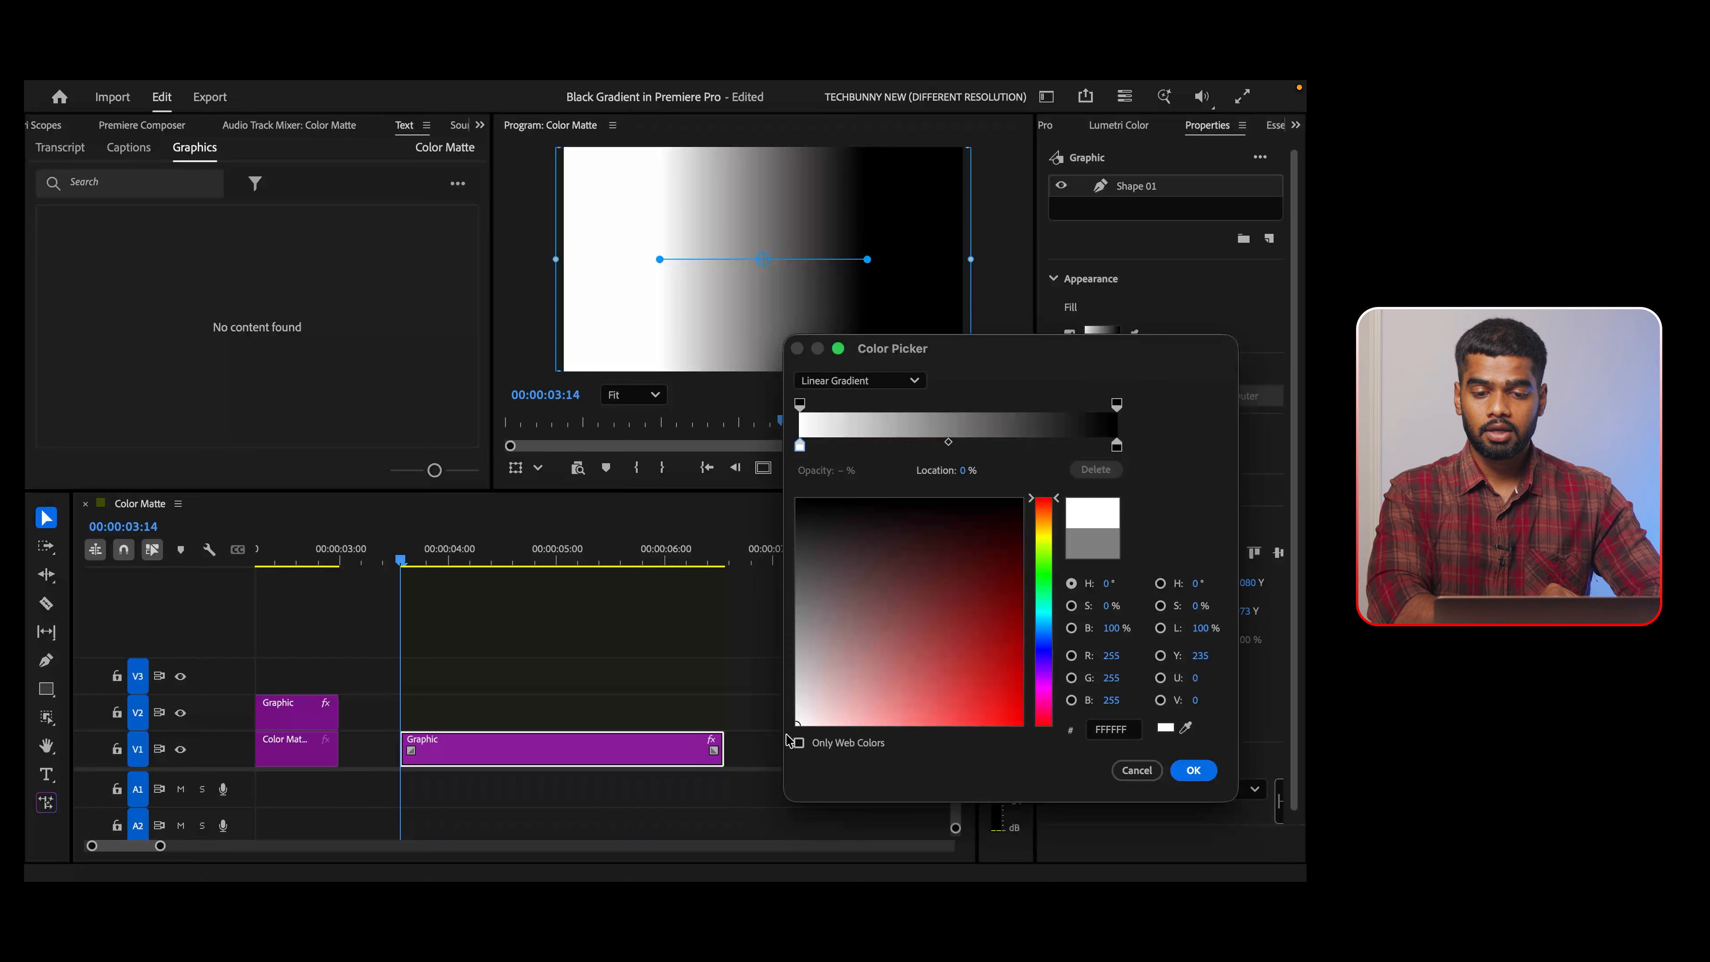
{"action": "left_click", "coordinate": [1116, 446]}
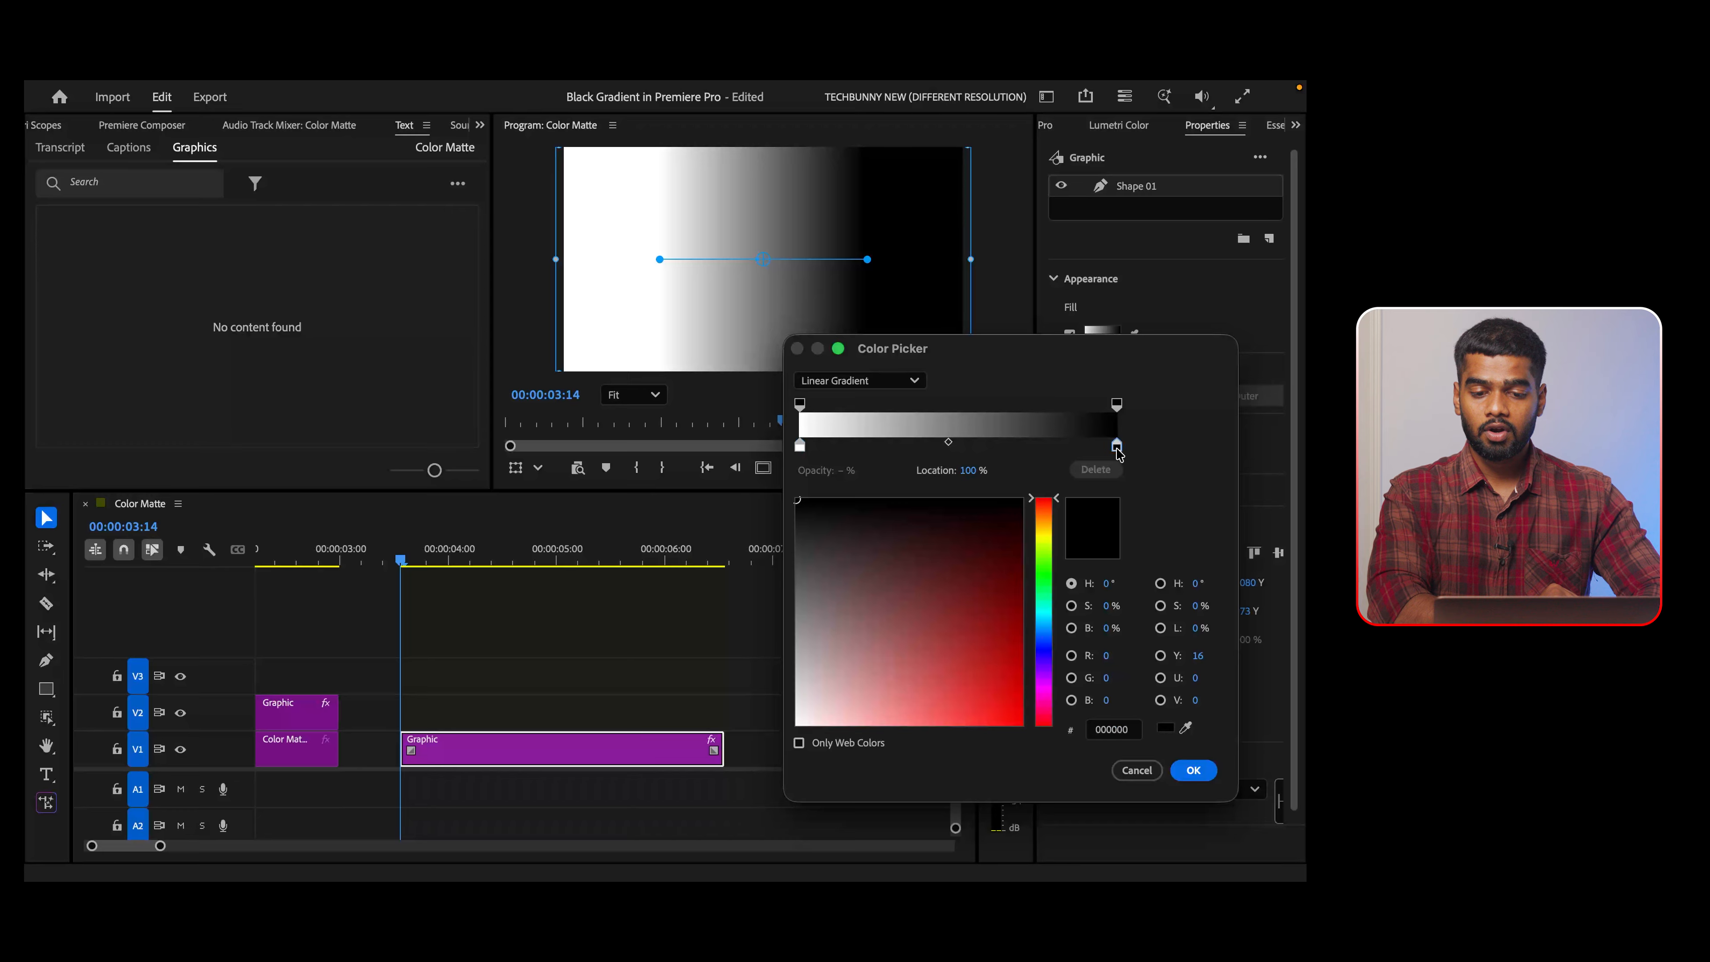
{"action": "left_click_drag", "start_coordinate": [944, 576], "coordinate": [1040, 794]}
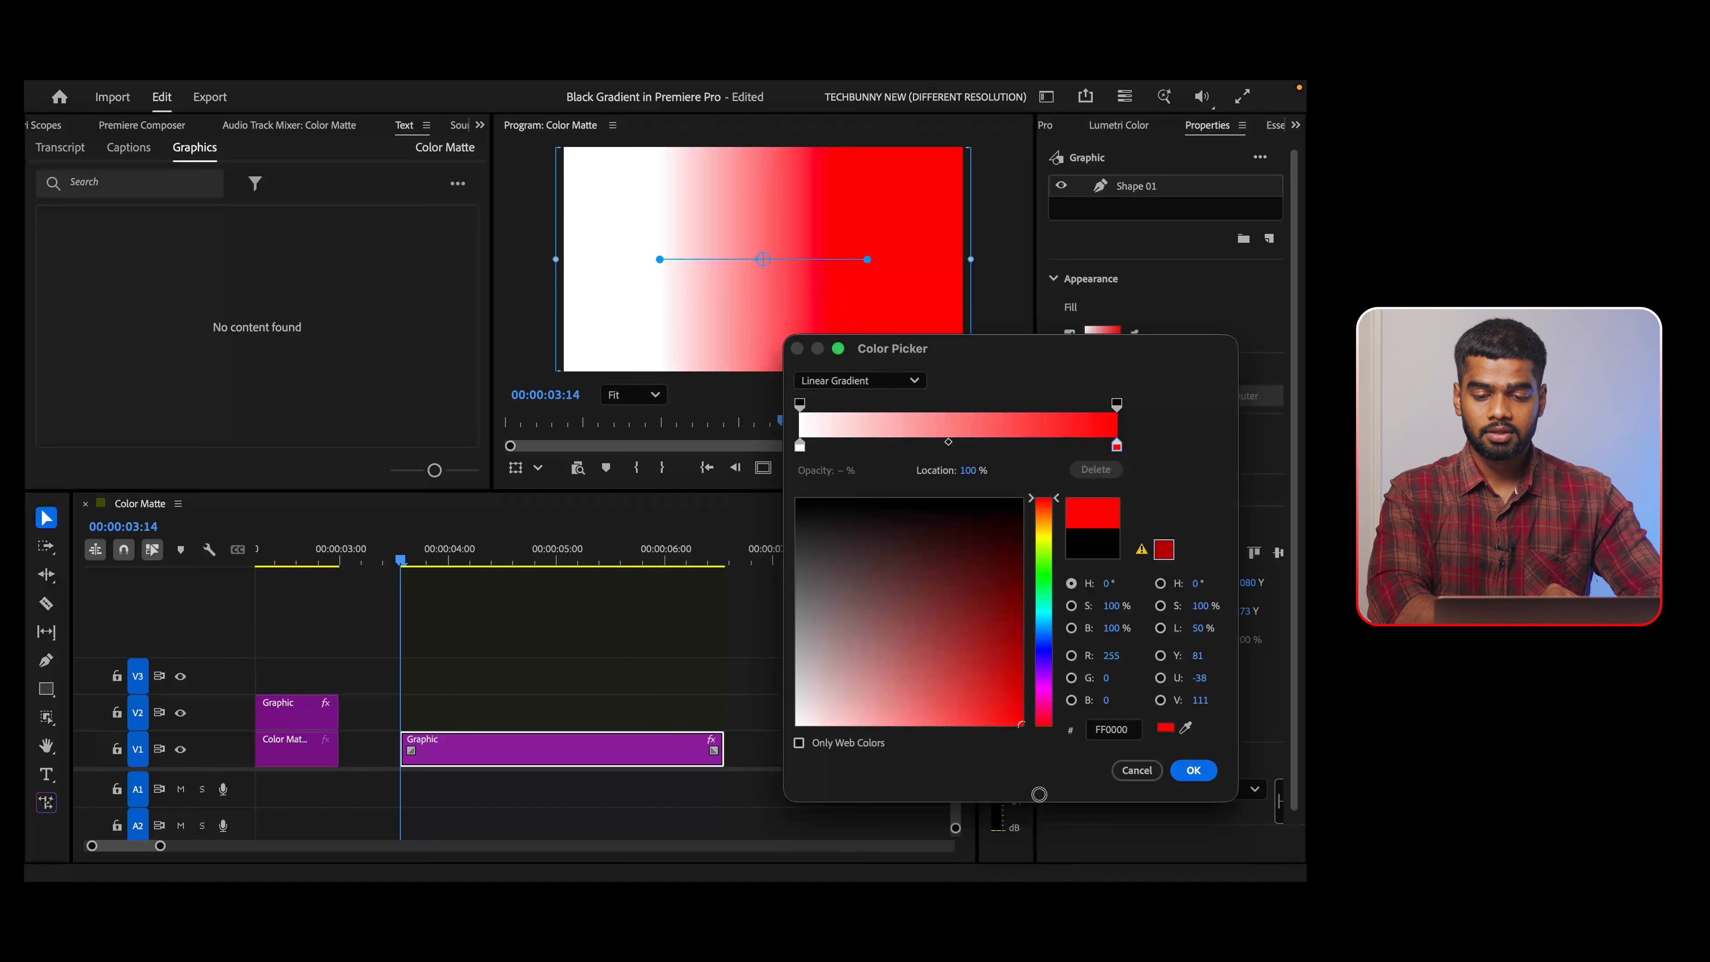
{"action": "left_click_drag", "start_coordinate": [946, 550], "coordinate": [1034, 476]}
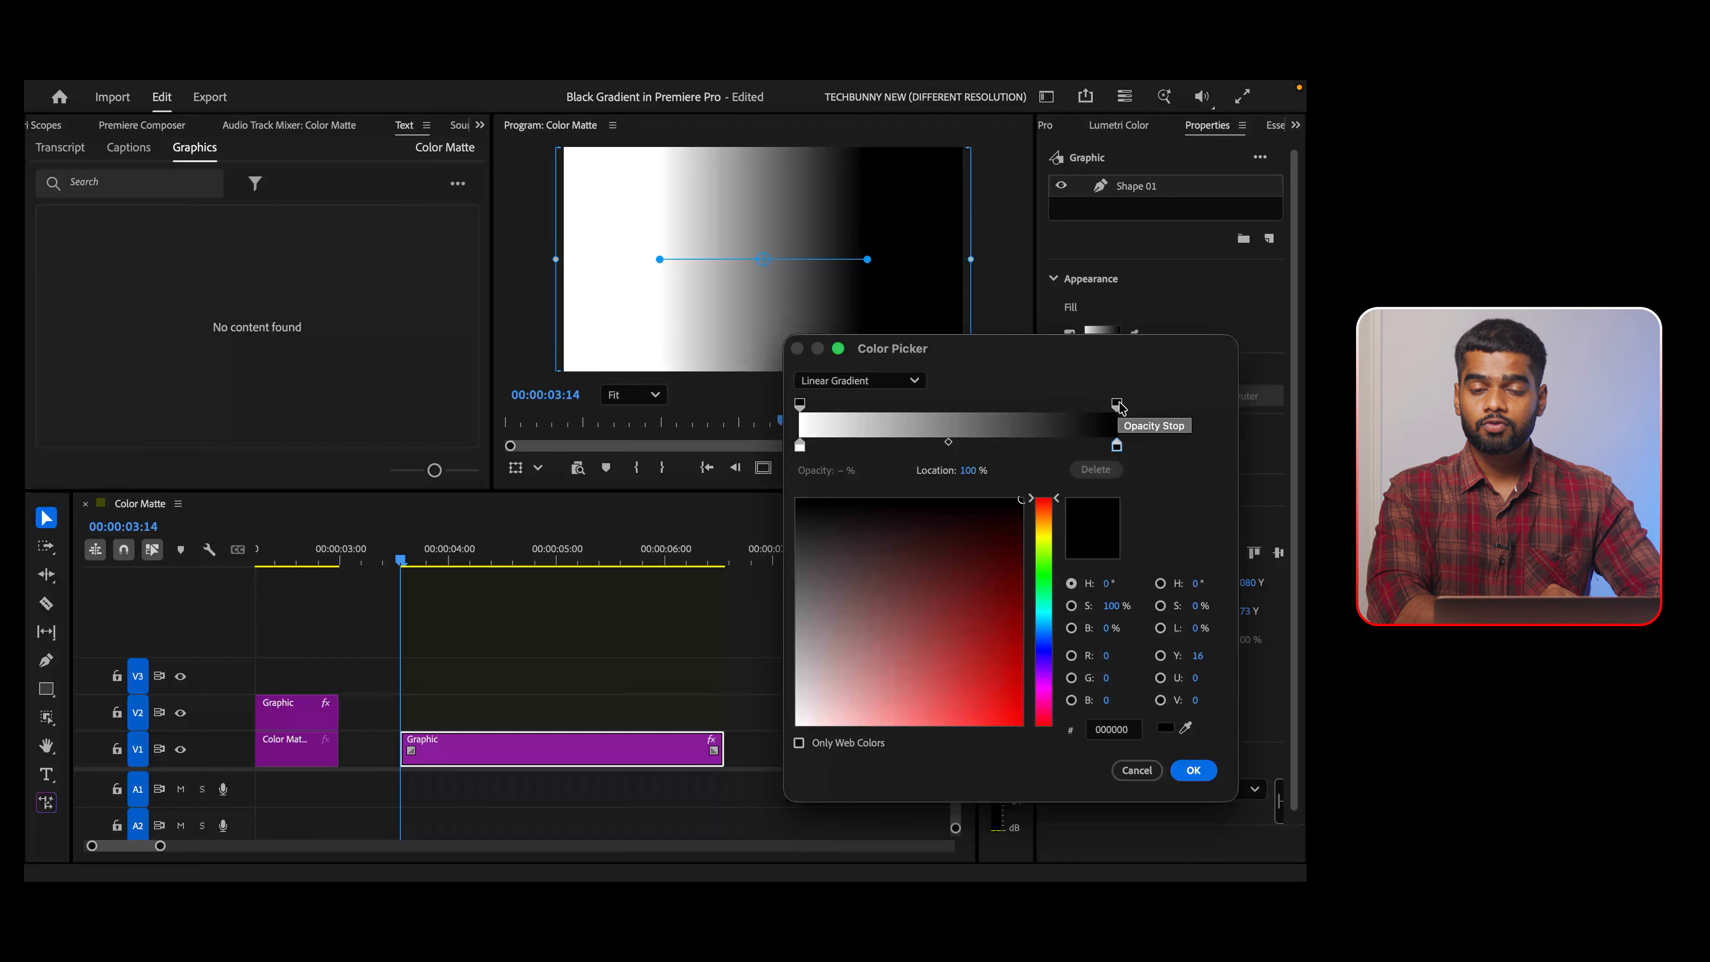
{"action": "left_click", "coordinate": [1118, 405]}
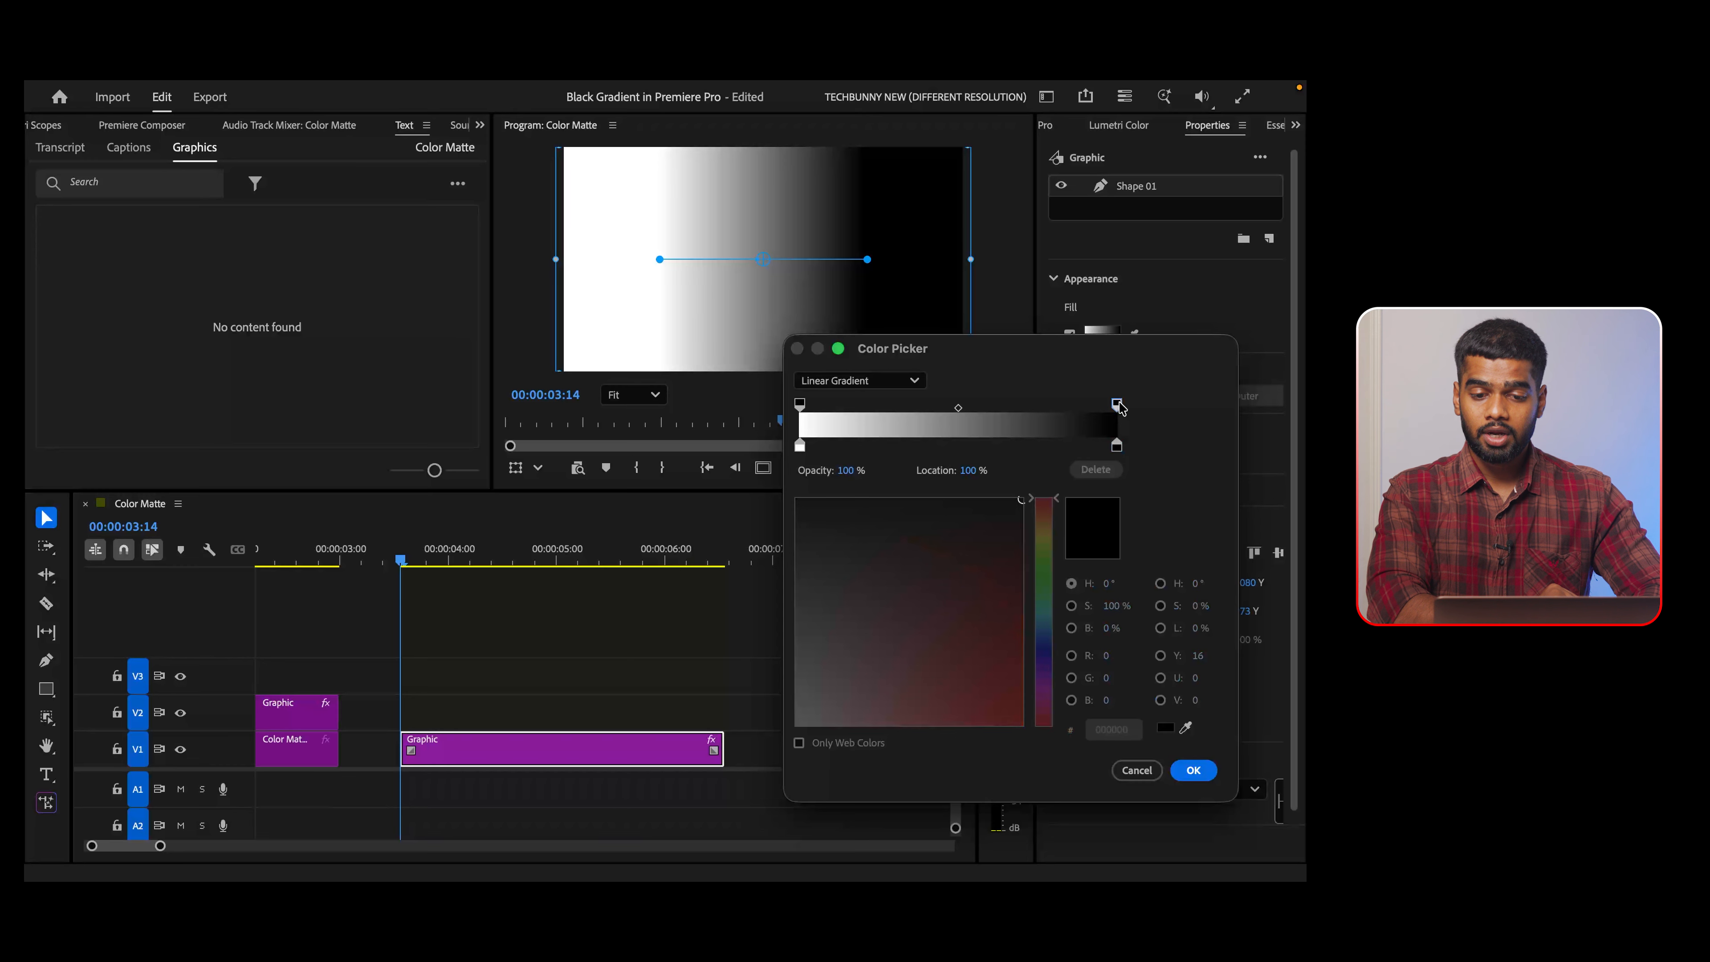
{"action": "left_click_drag", "start_coordinate": [844, 472], "coordinate": [917, 477]}
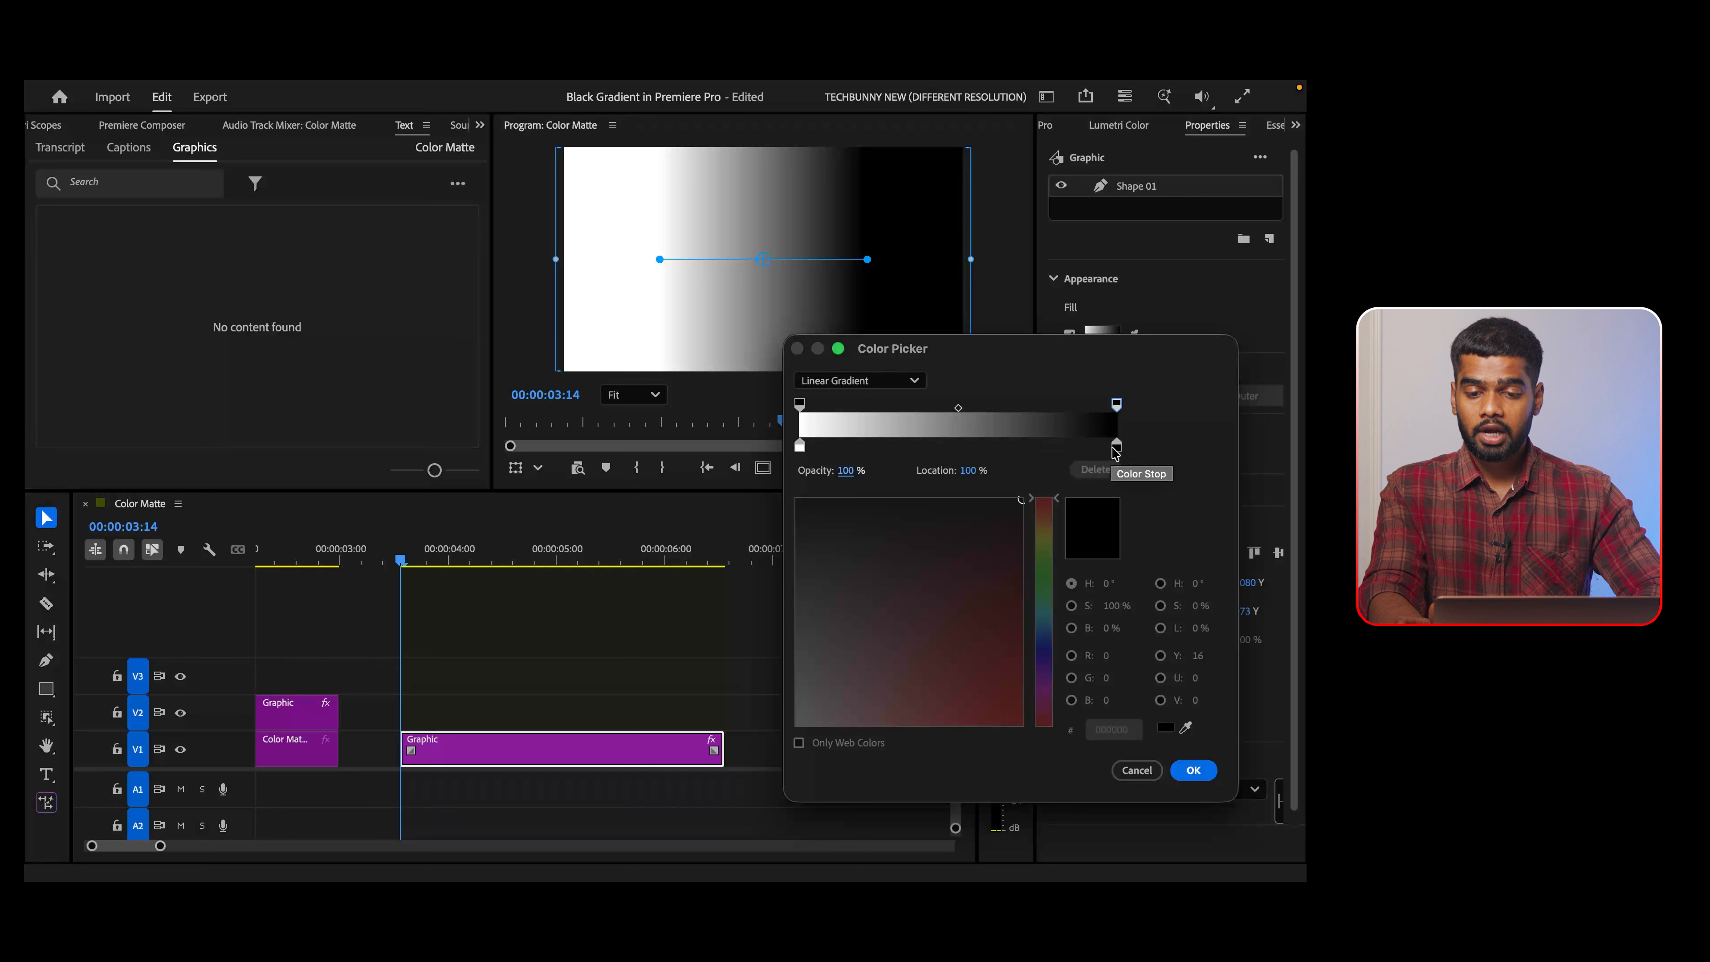
{"action": "left_click", "coordinate": [1116, 449]}
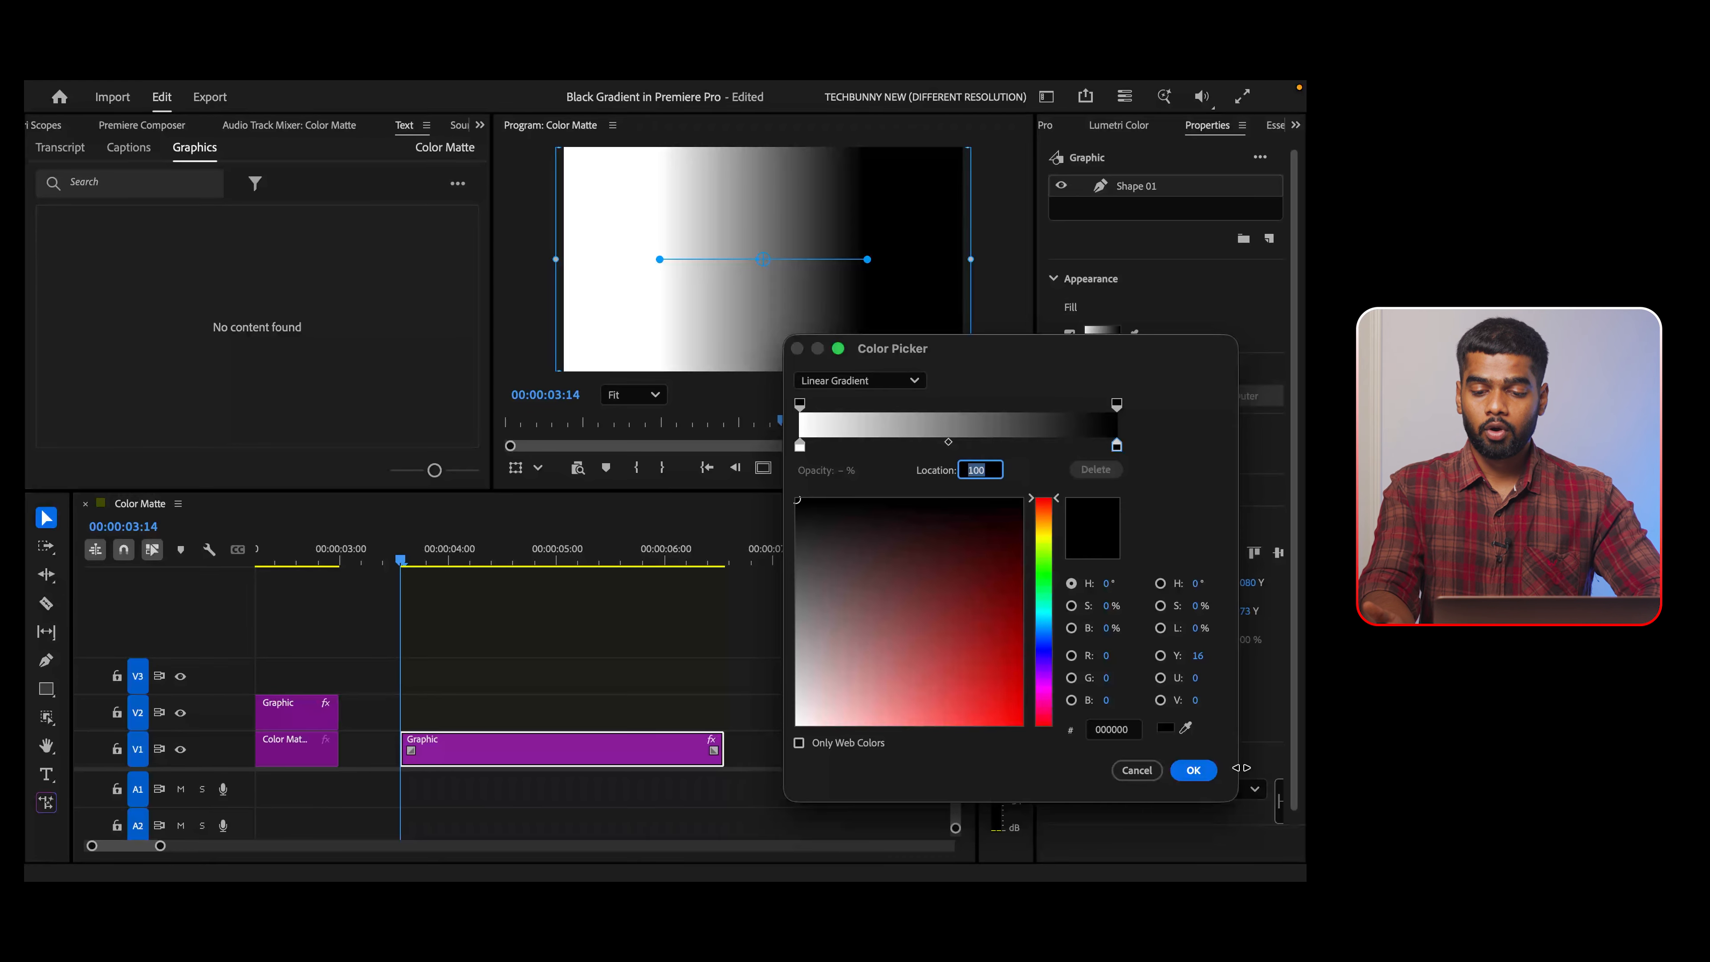
{"action": "left_click", "coordinate": [1194, 770]}
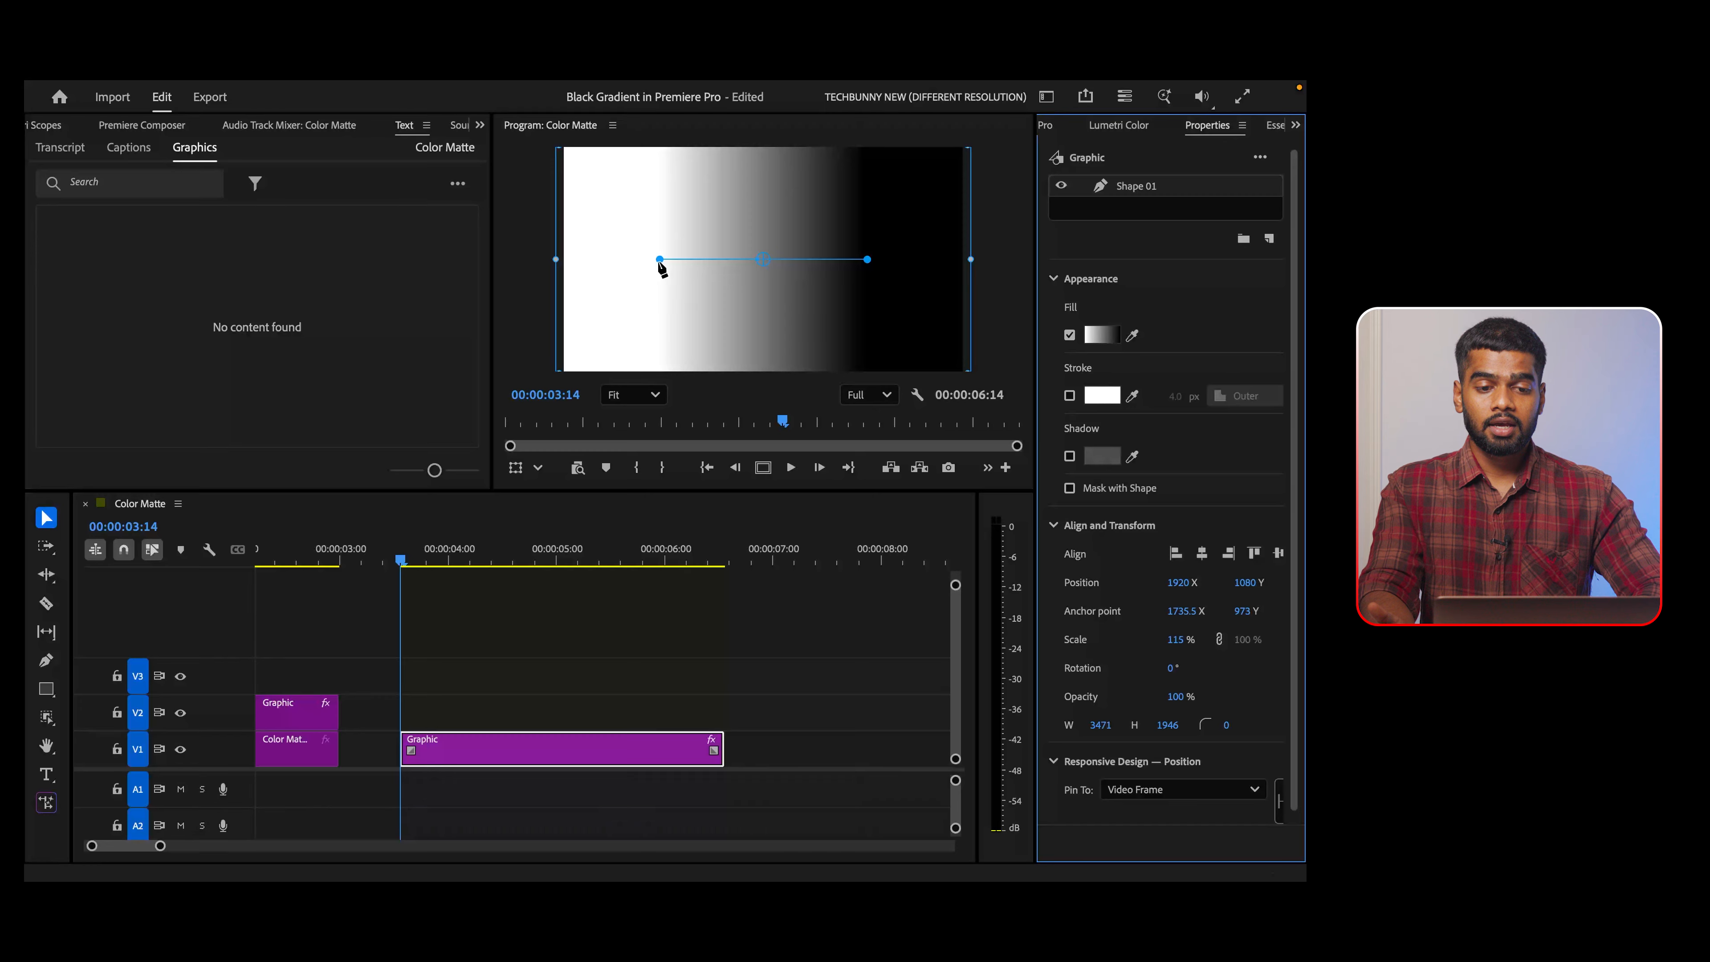
- Angle the gradient diagonally from the frame's upper left to beyond its lower-right corner, shifting the midpoint toward the white end
{"action": "left_click_drag", "start_coordinate": [660, 261], "coordinate": [569, 192]}
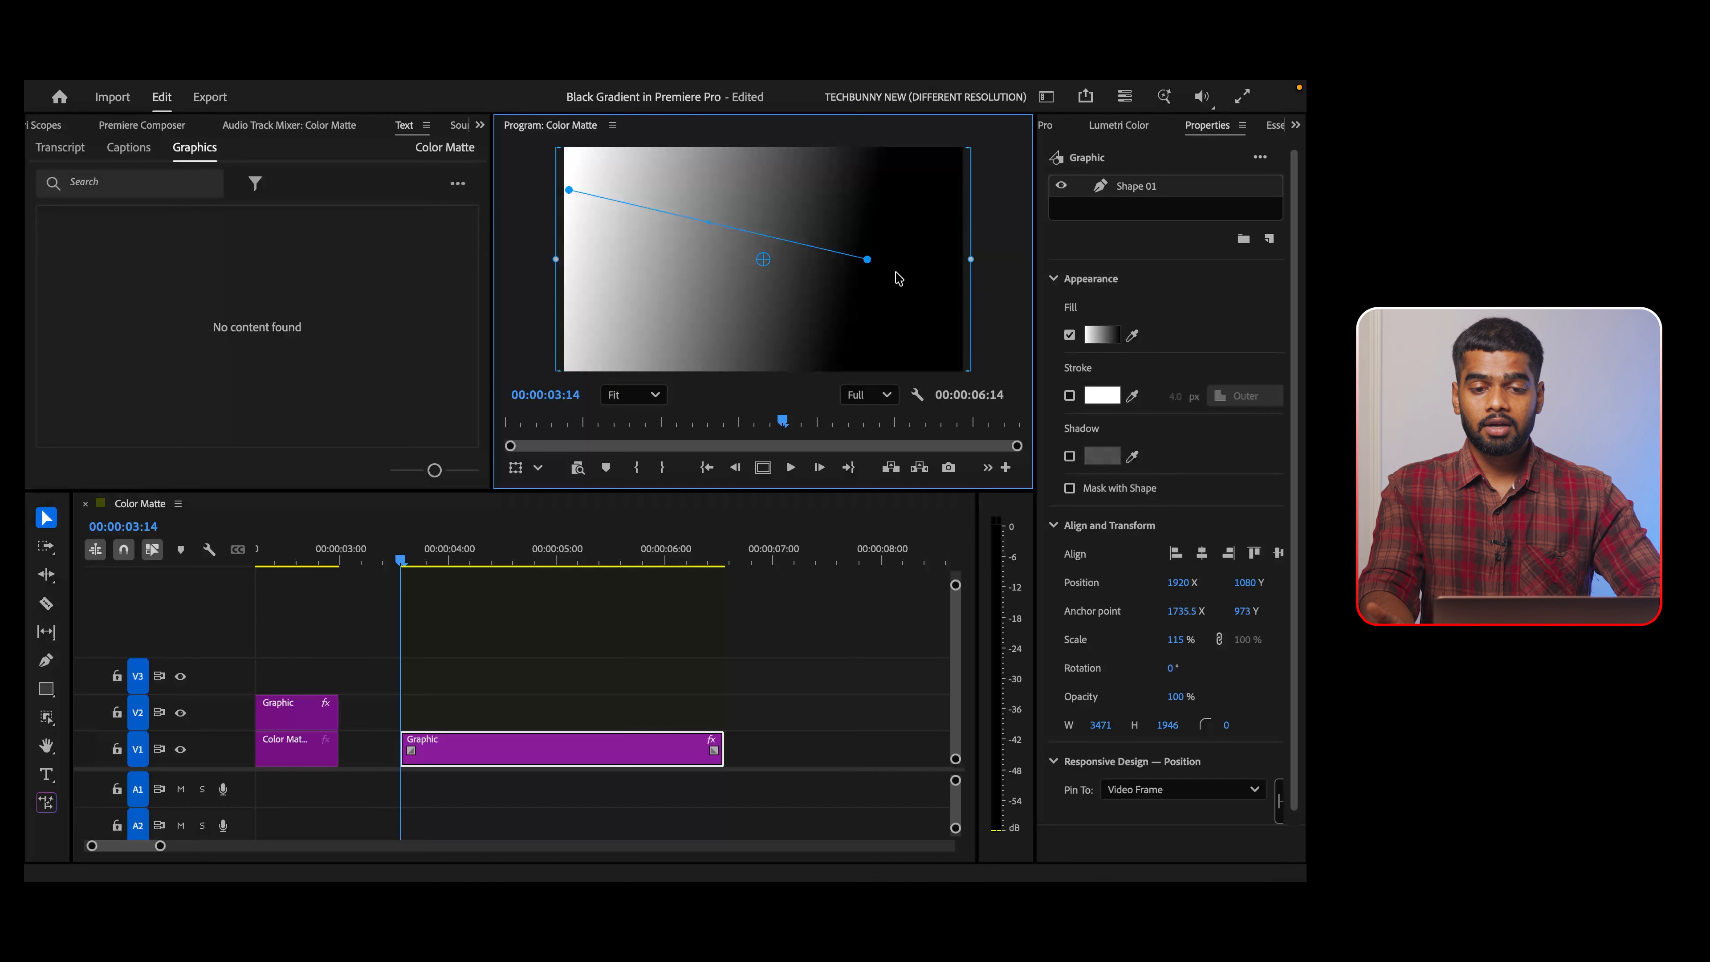
{"action": "left_click_drag", "start_coordinate": [868, 260], "coordinate": [831, 297]}
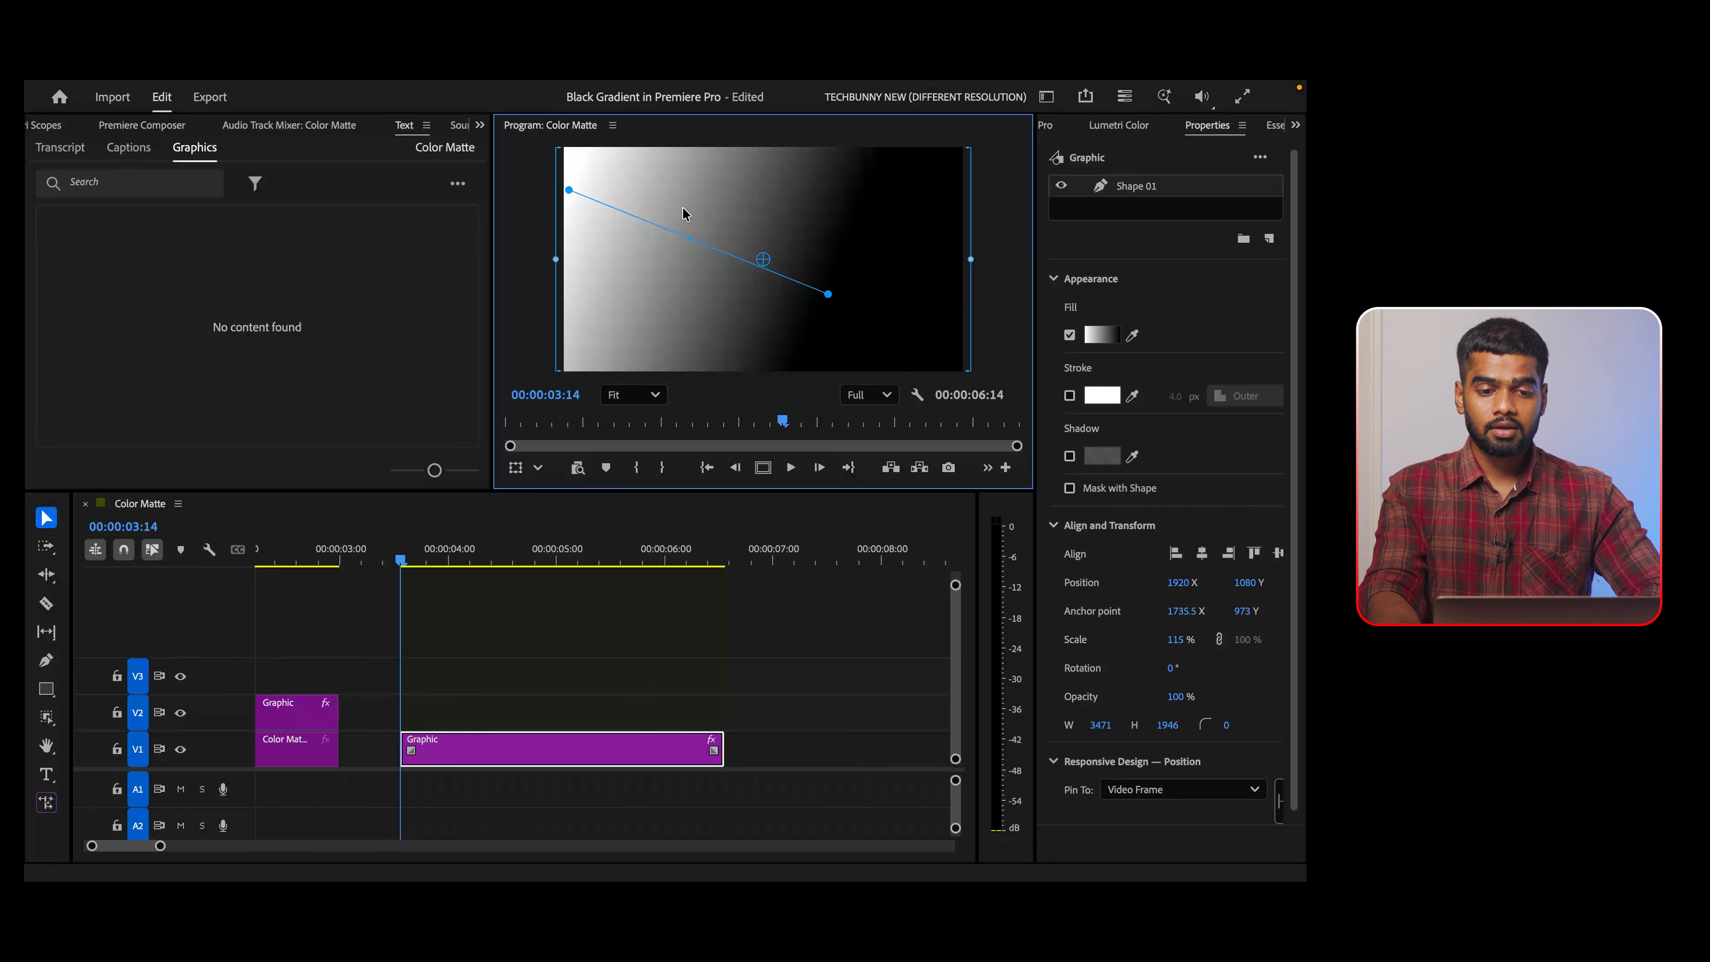
{"action": "left_click_drag", "start_coordinate": [692, 248], "coordinate": [624, 216]}
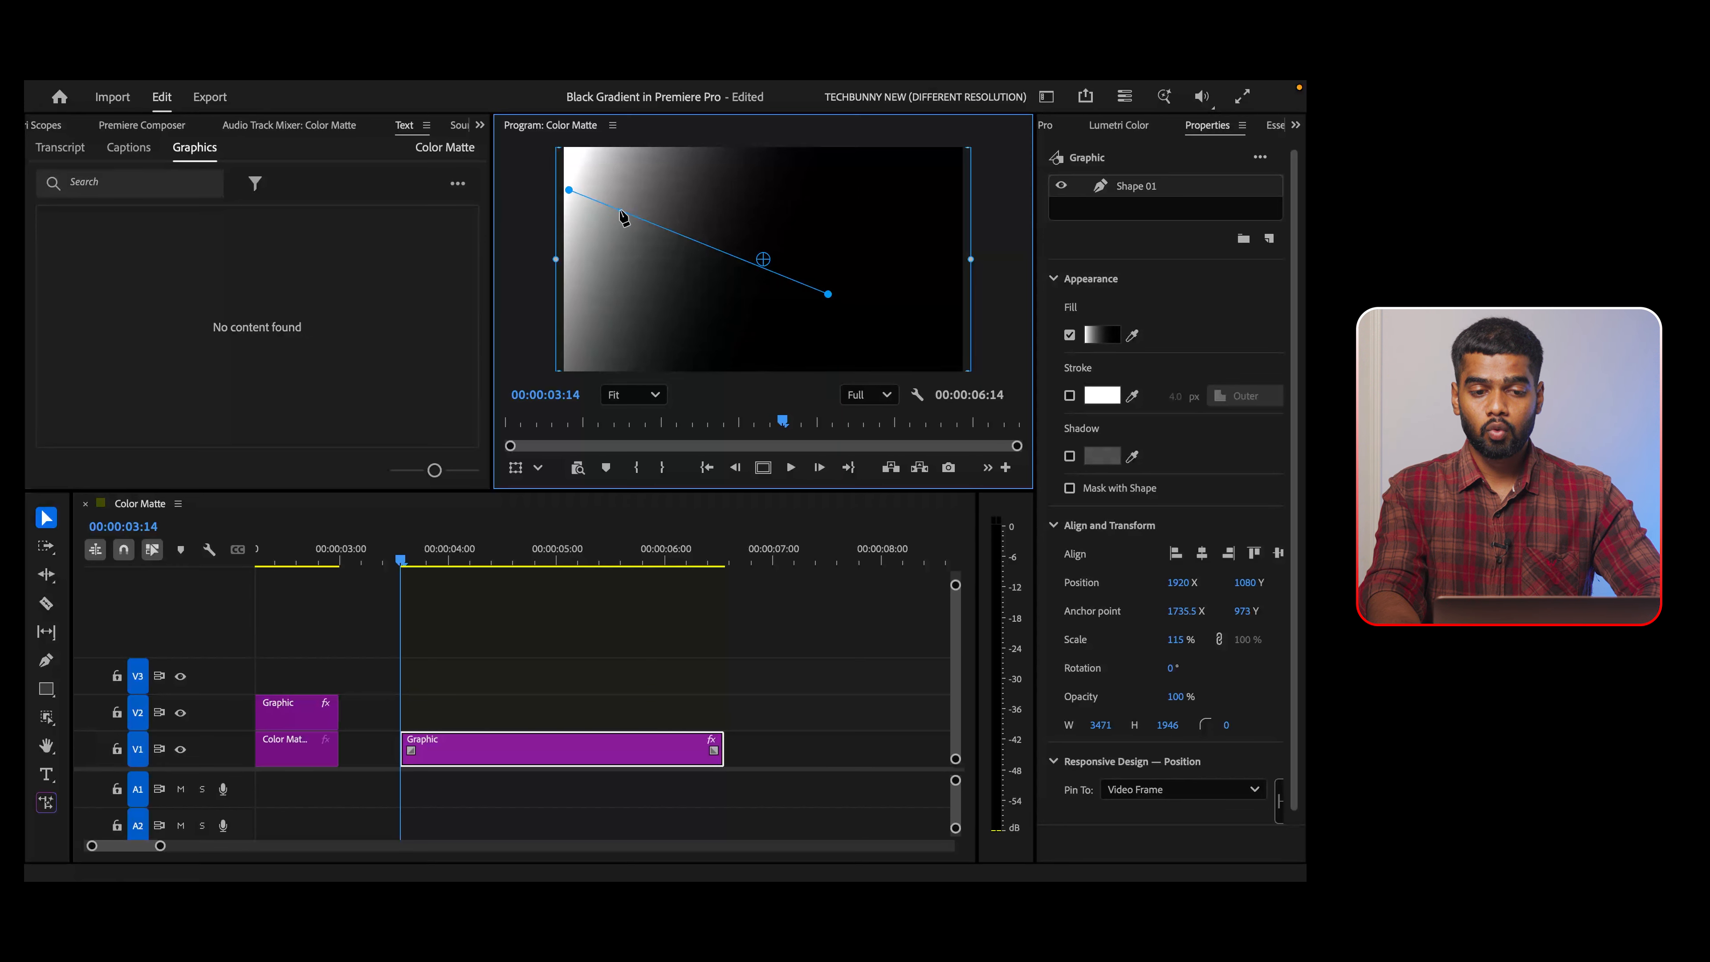
{"action": "left_click_drag", "start_coordinate": [829, 294], "coordinate": [997, 370]}
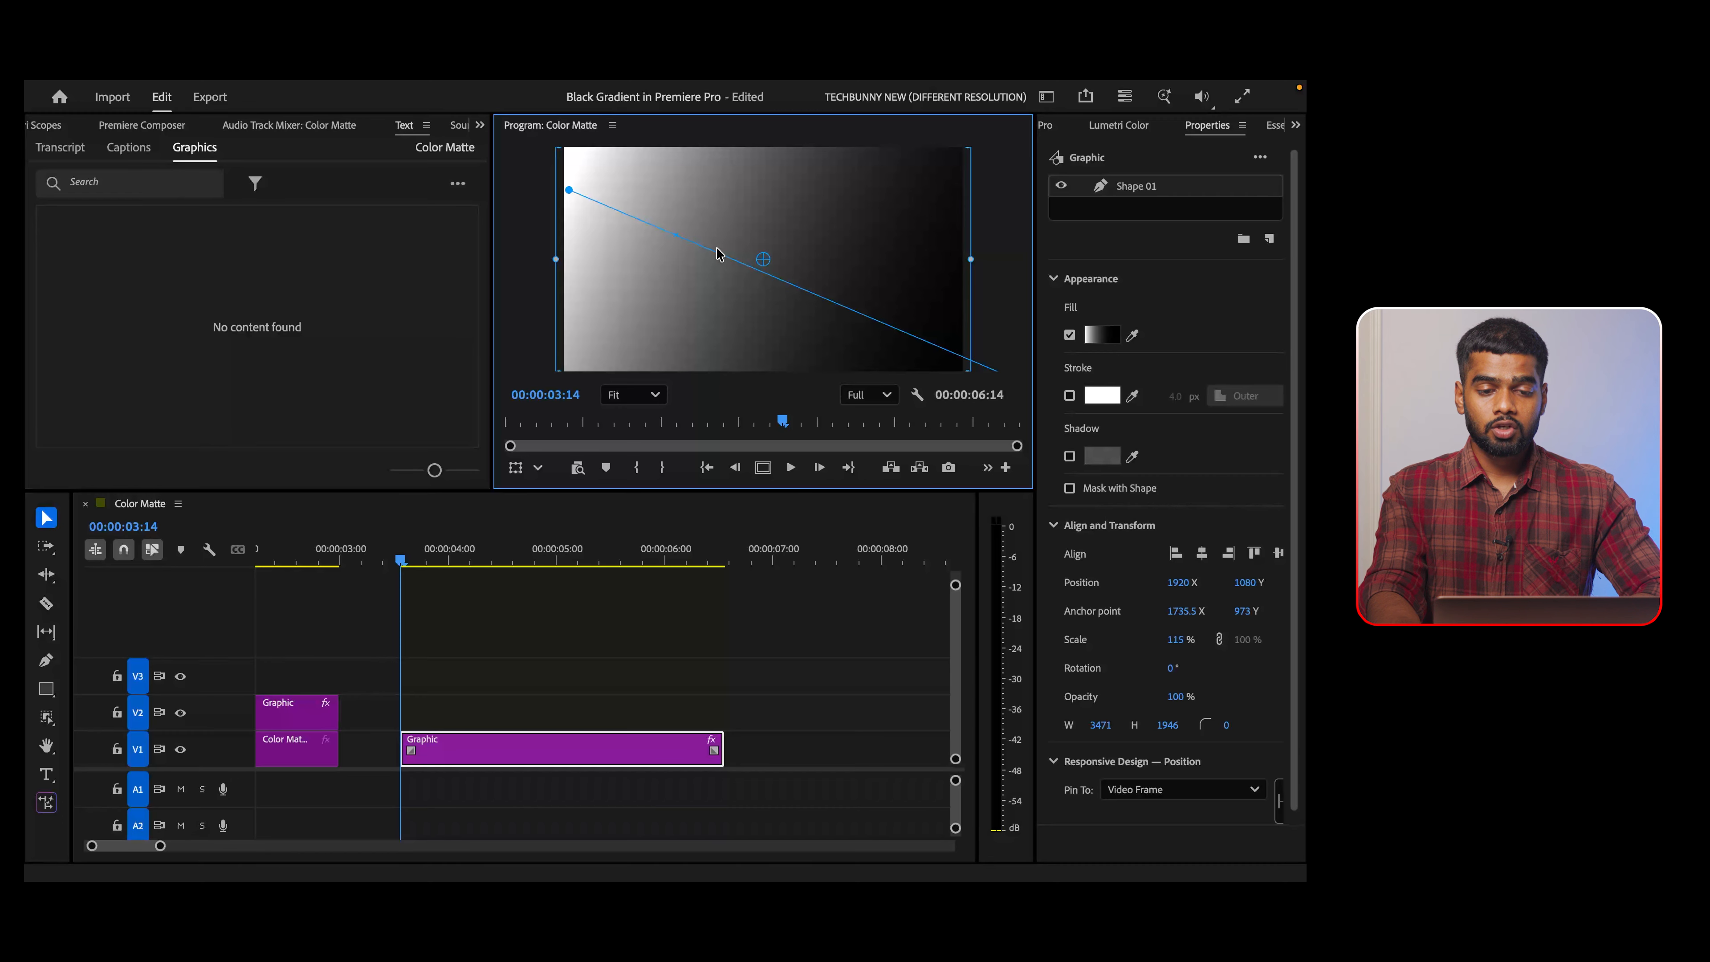
- Extend both gradient ends far outside the frame for a softer dark blend, restore the preview zoom to Fit, and deselect the clip
{"action": "scroll", "coordinate": [717, 250], "scroll_direction": "down", "scroll_amount": 1}
{"action": "scroll", "coordinate": [717, 255], "scroll_direction": "down", "scroll_amount": 3}
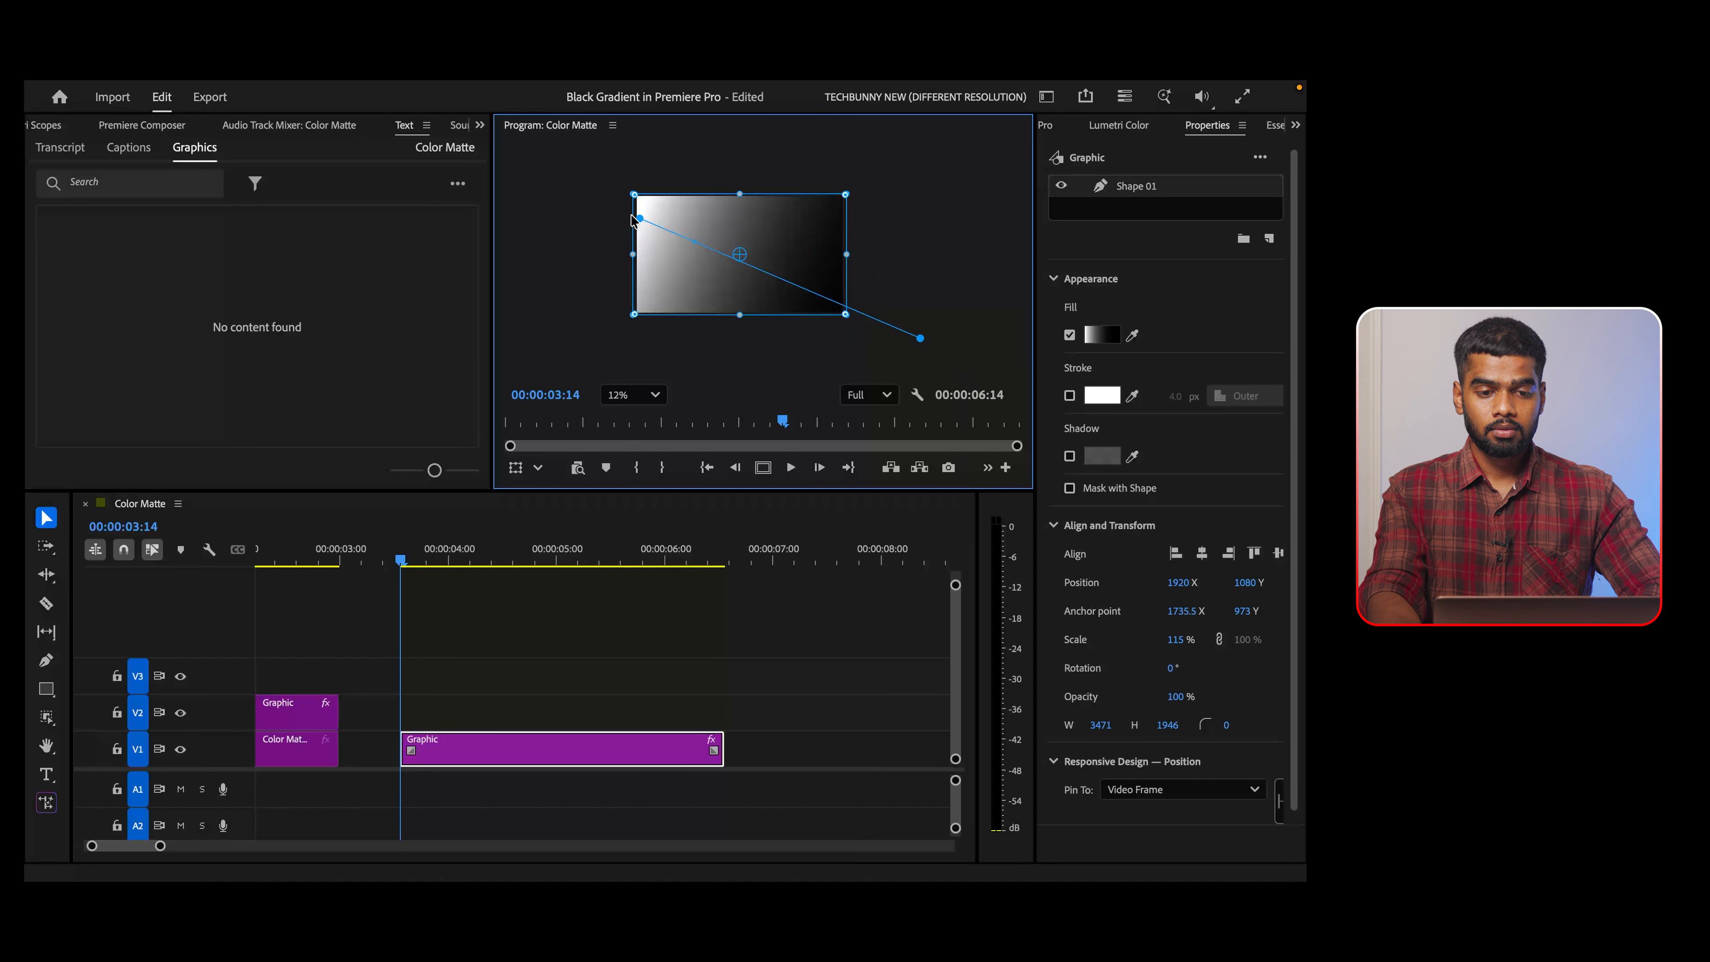
{"action": "left_click_drag", "start_coordinate": [640, 220], "coordinate": [526, 147]}
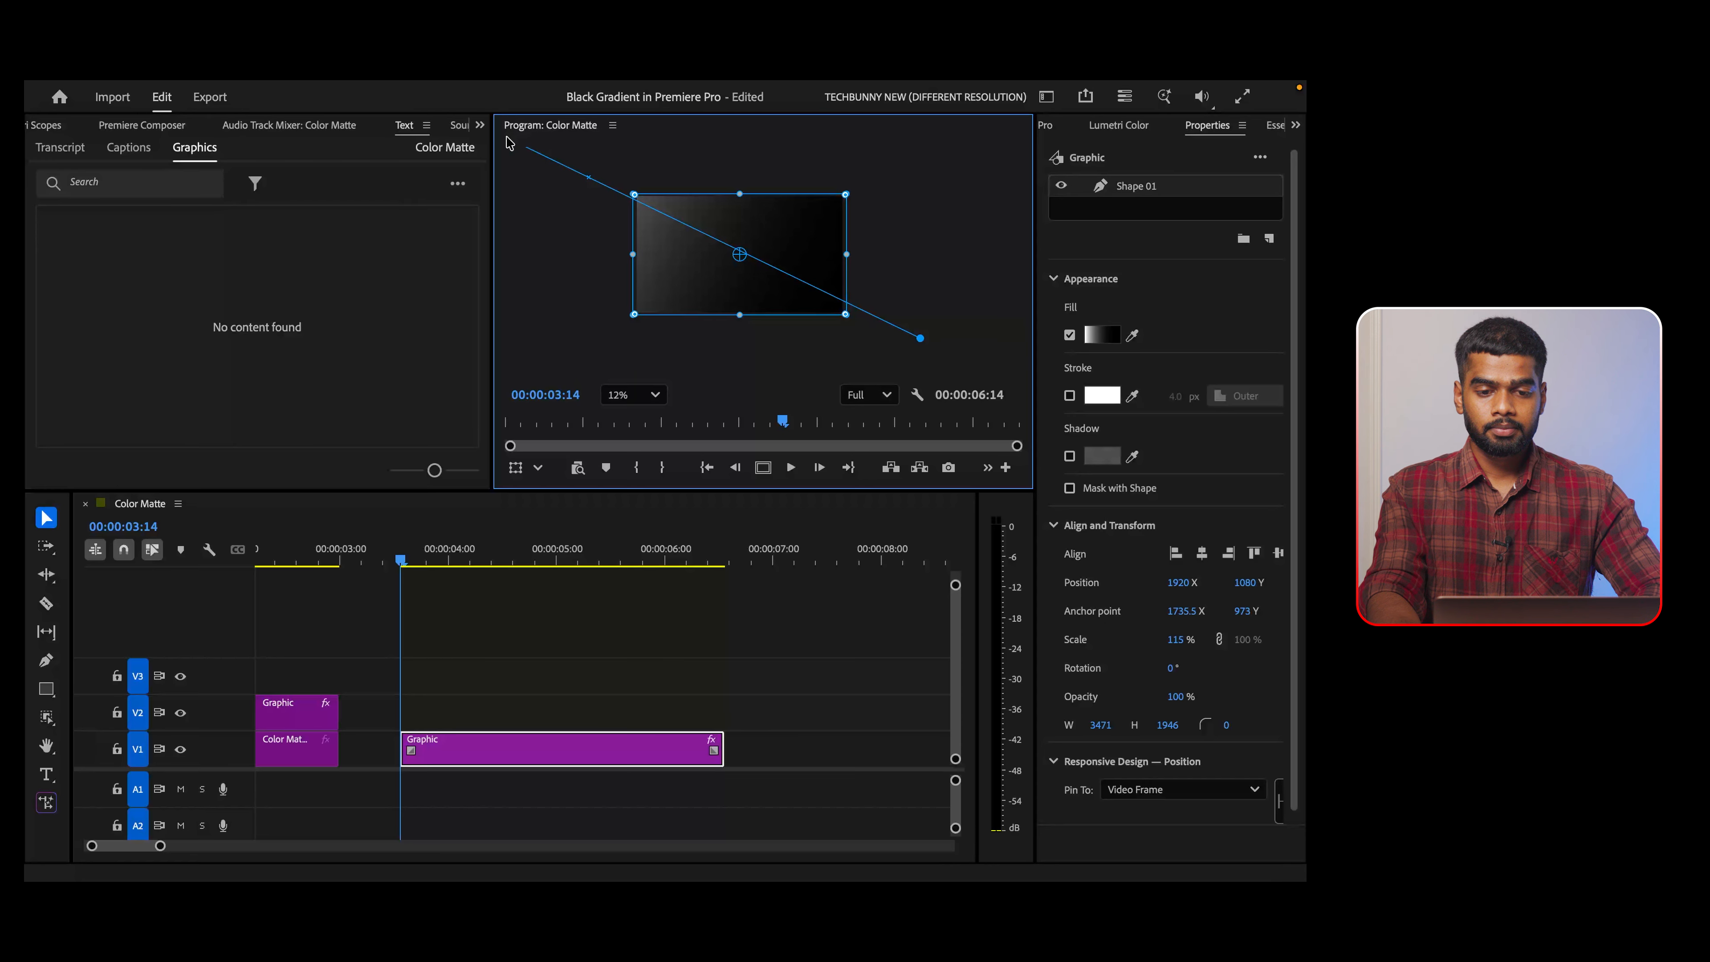
{"action": "left_click_drag", "start_coordinate": [921, 341], "coordinate": [1040, 379]}
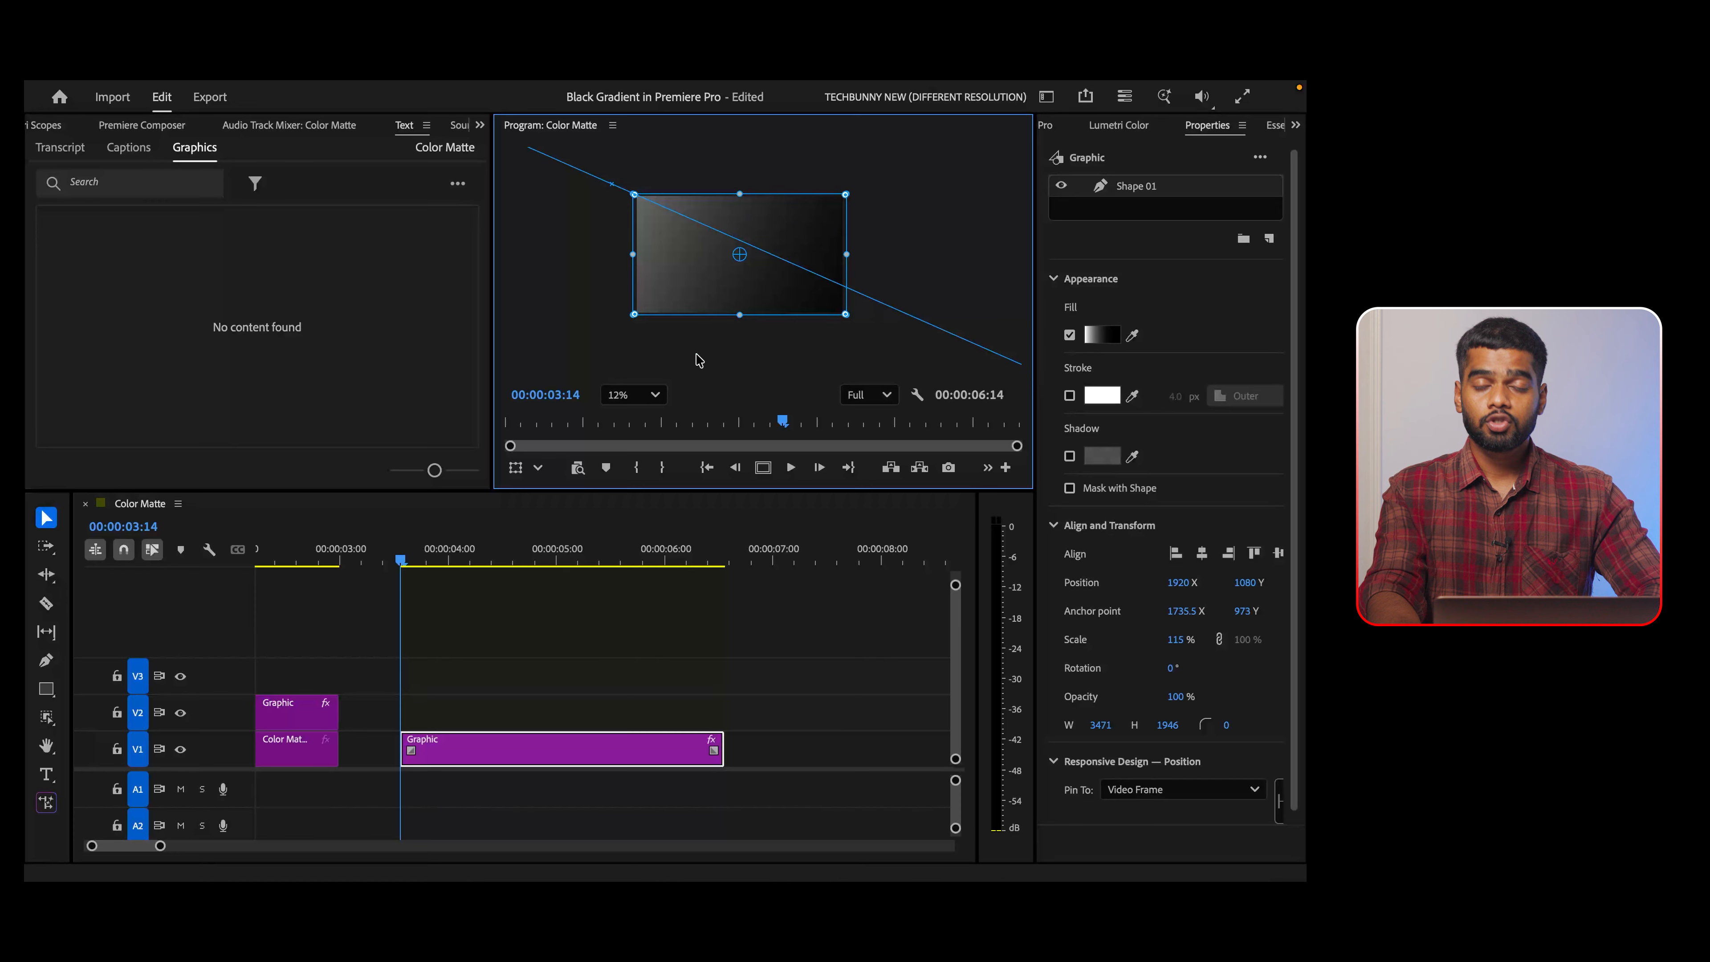
{"action": "left_click", "coordinate": [653, 397]}
{"action": "left_click", "coordinate": [626, 424]}
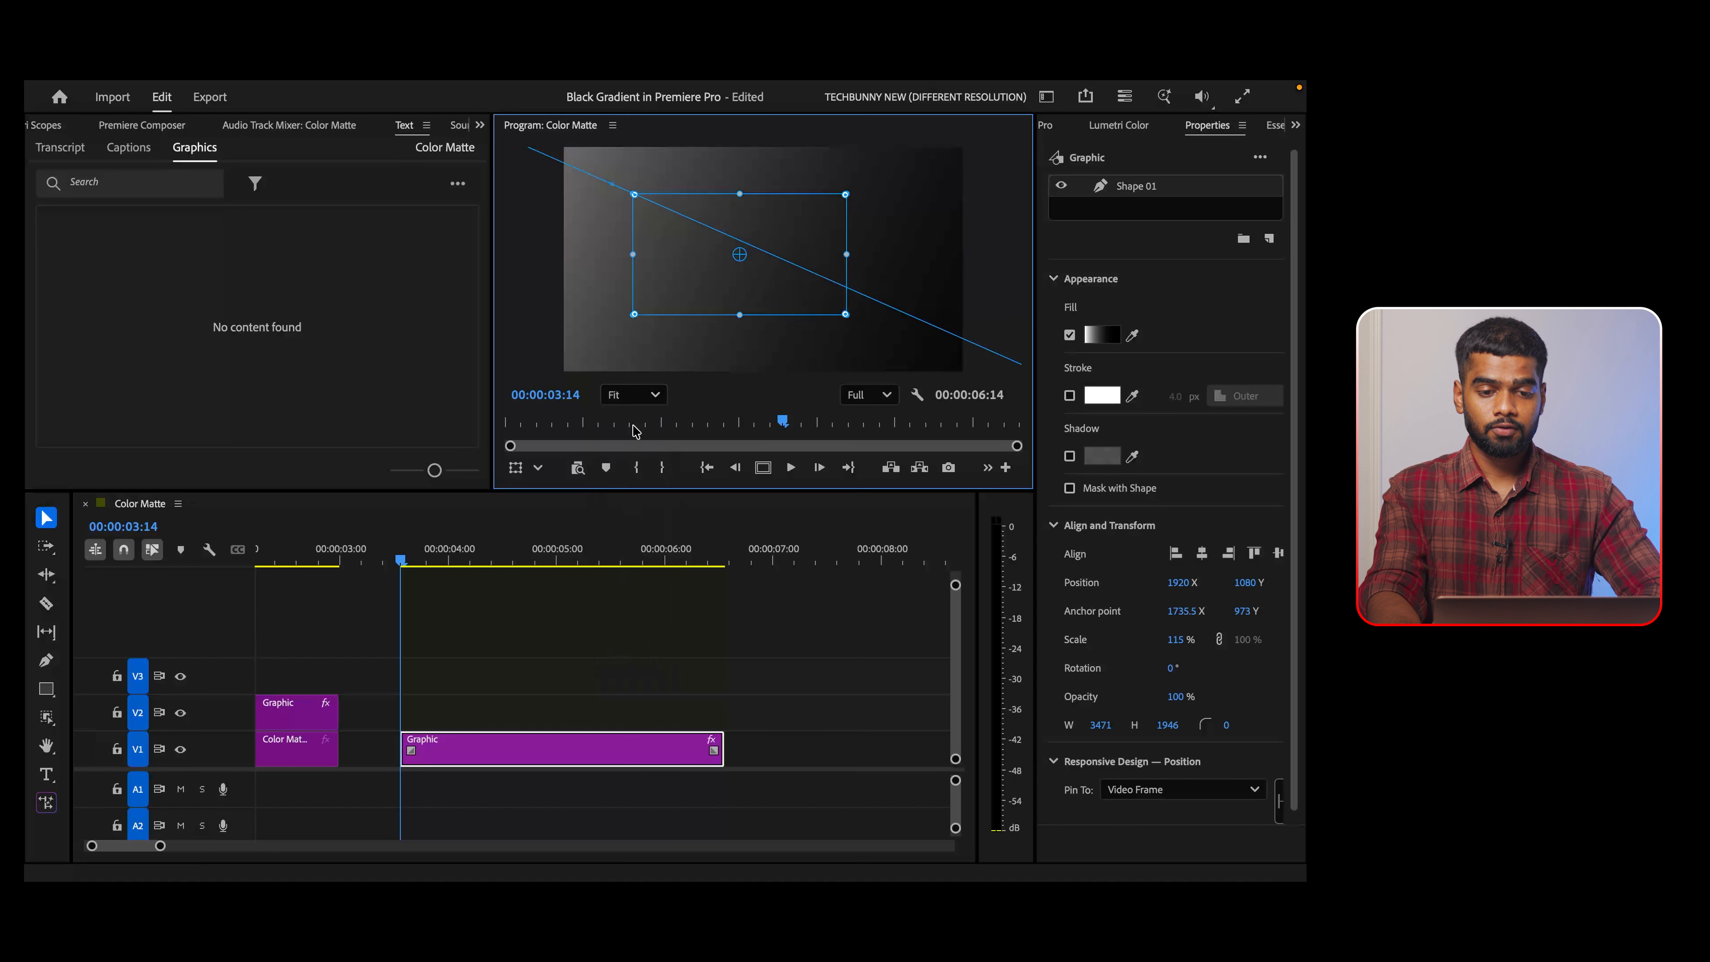
{"action": "left_click", "coordinate": [633, 644]}
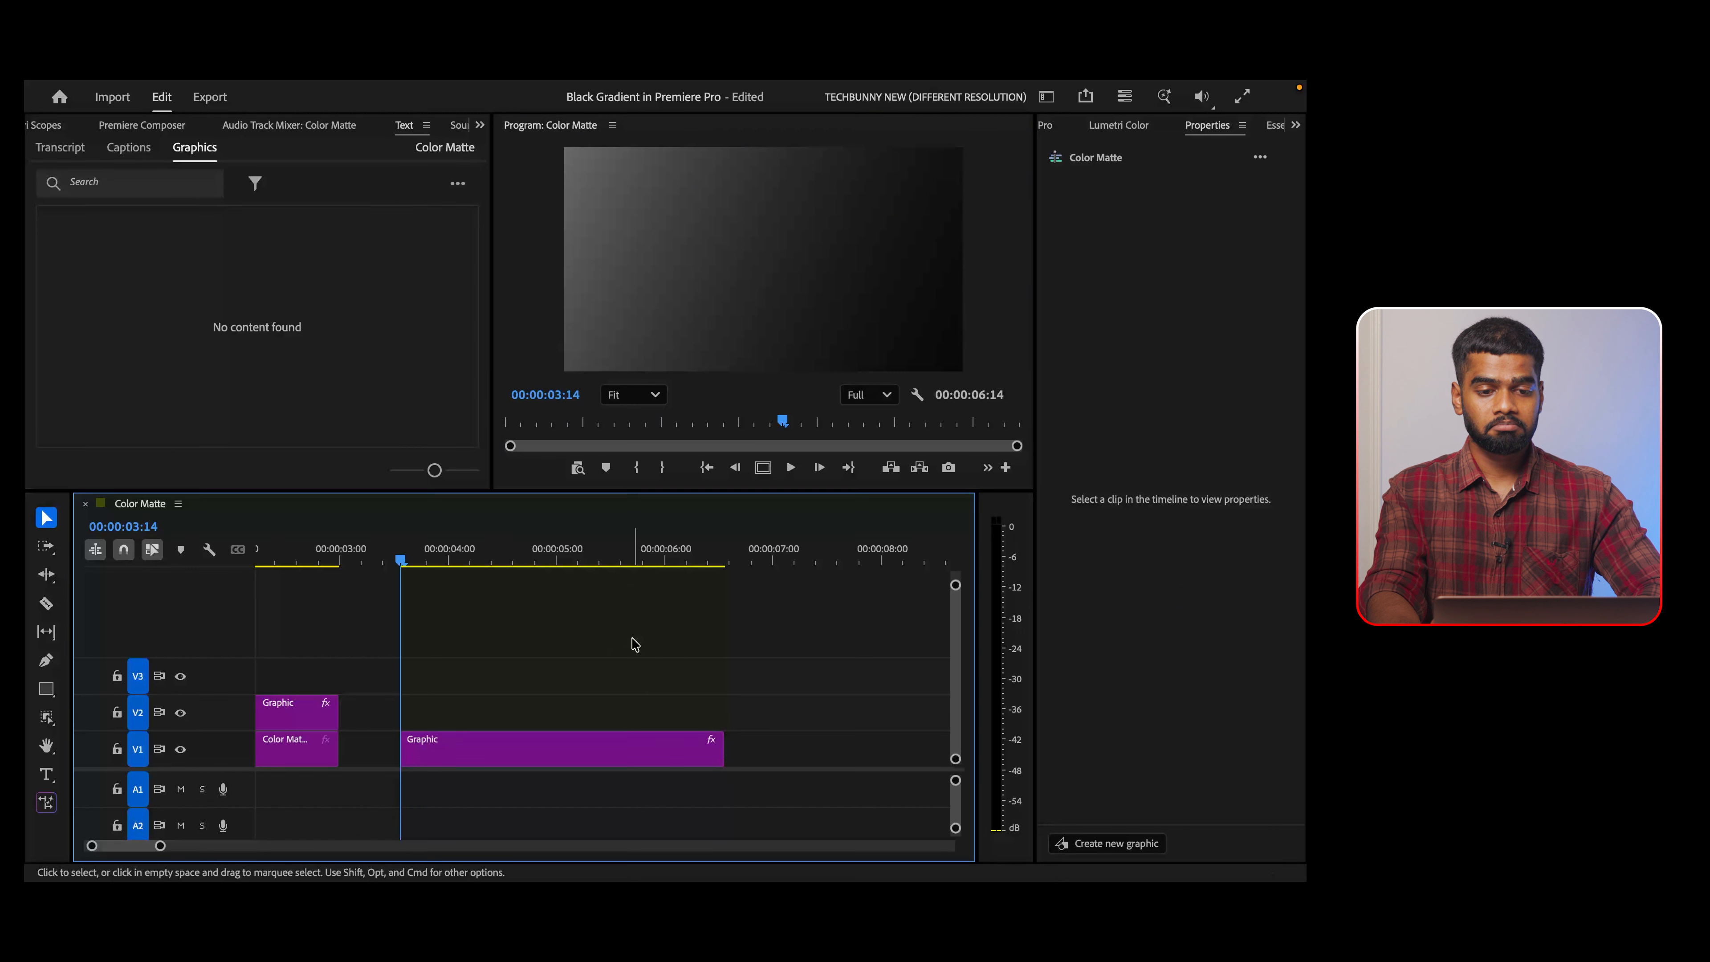
- Try pure red (FF0000) for the start color stop of Shape 01's linear gradient fill in the longer graphic clip
{"action": "left_click", "coordinate": [545, 752]}
{"action": "left_click", "coordinate": [1143, 190]}
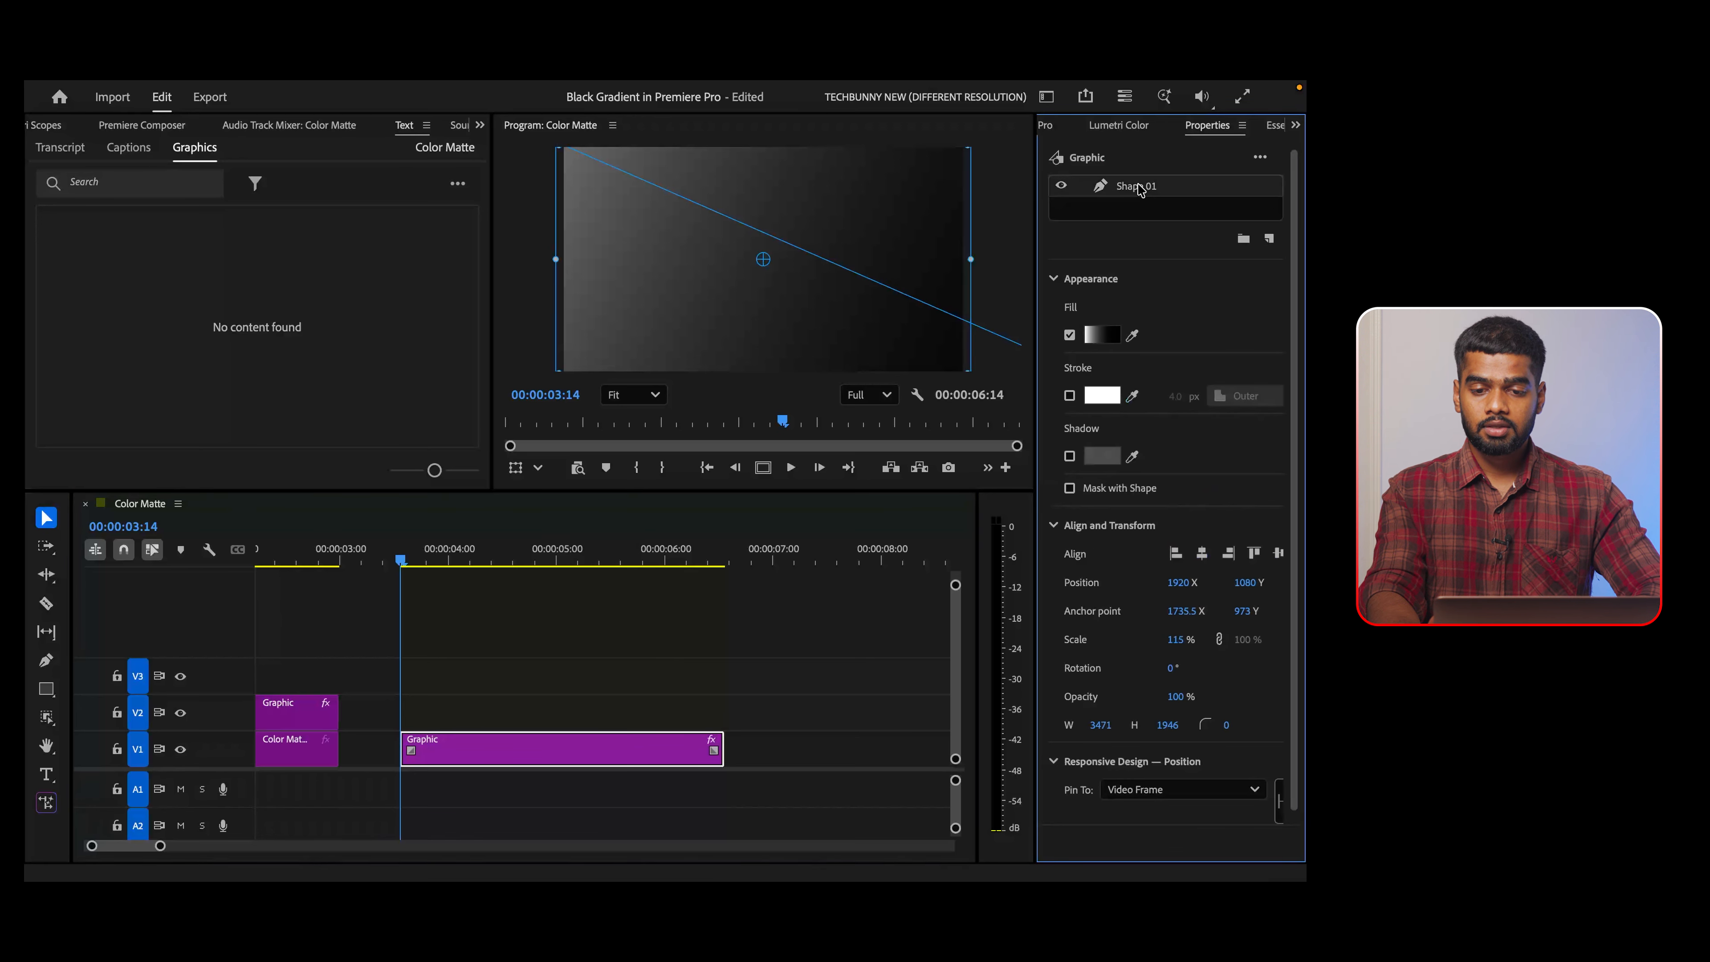
{"action": "left_click", "coordinate": [1103, 335]}
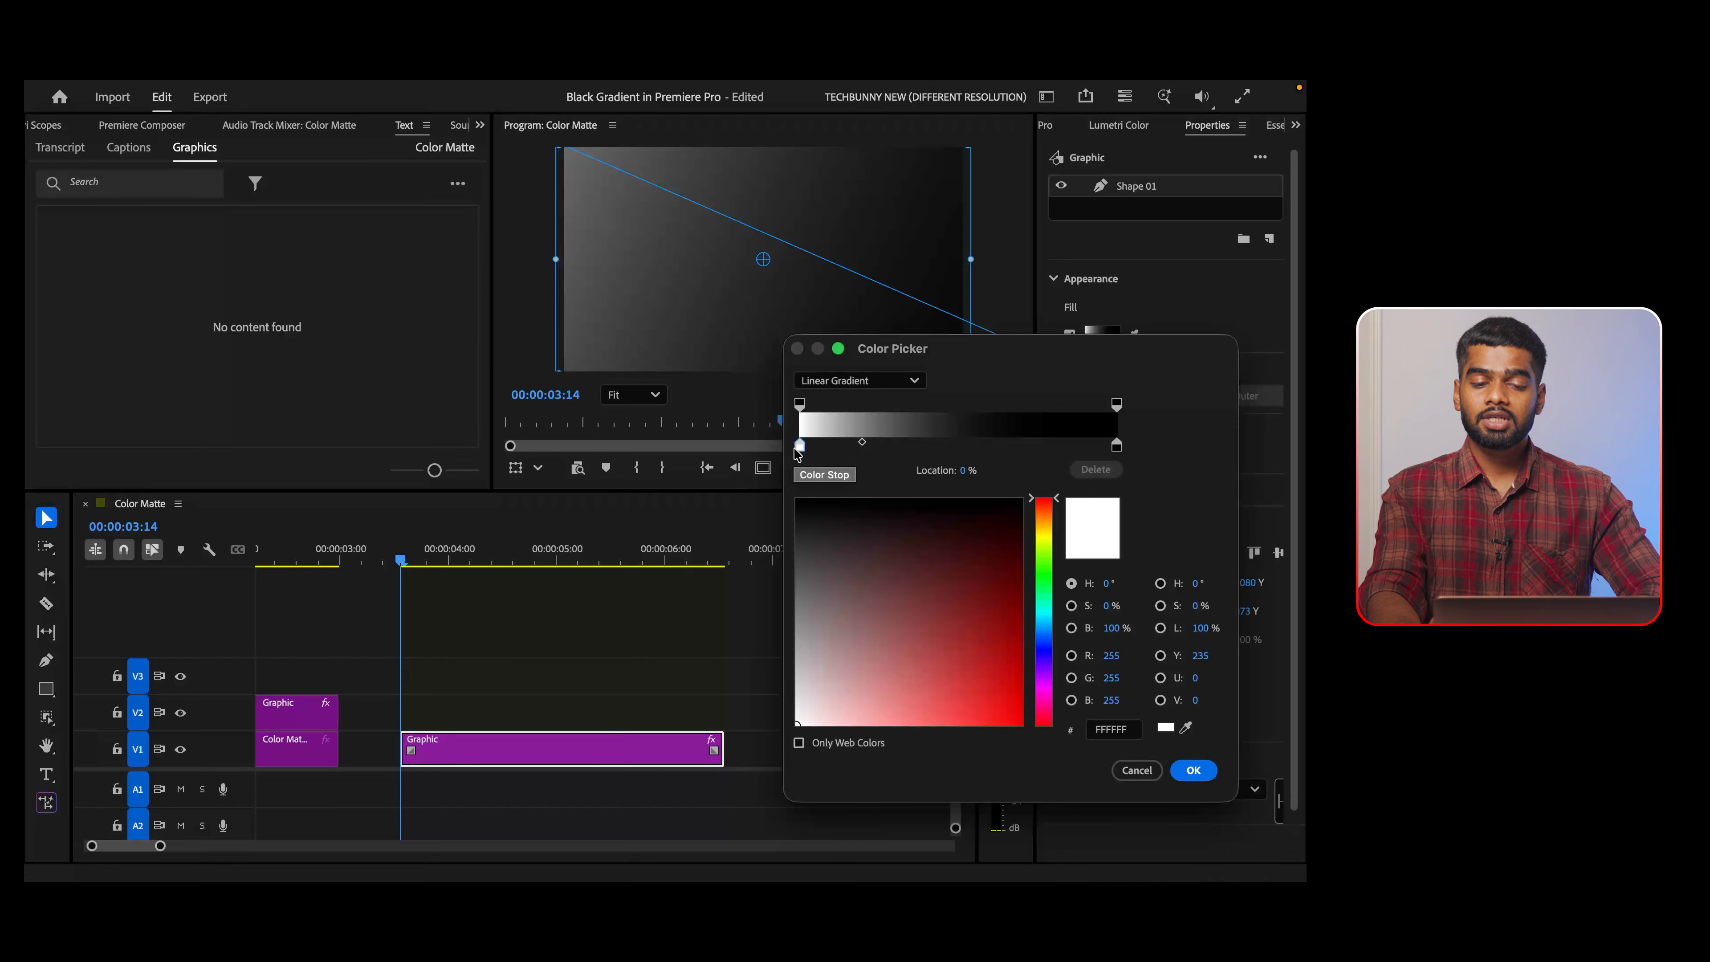
{"action": "left_click_drag", "start_coordinate": [899, 665], "coordinate": [1042, 731]}
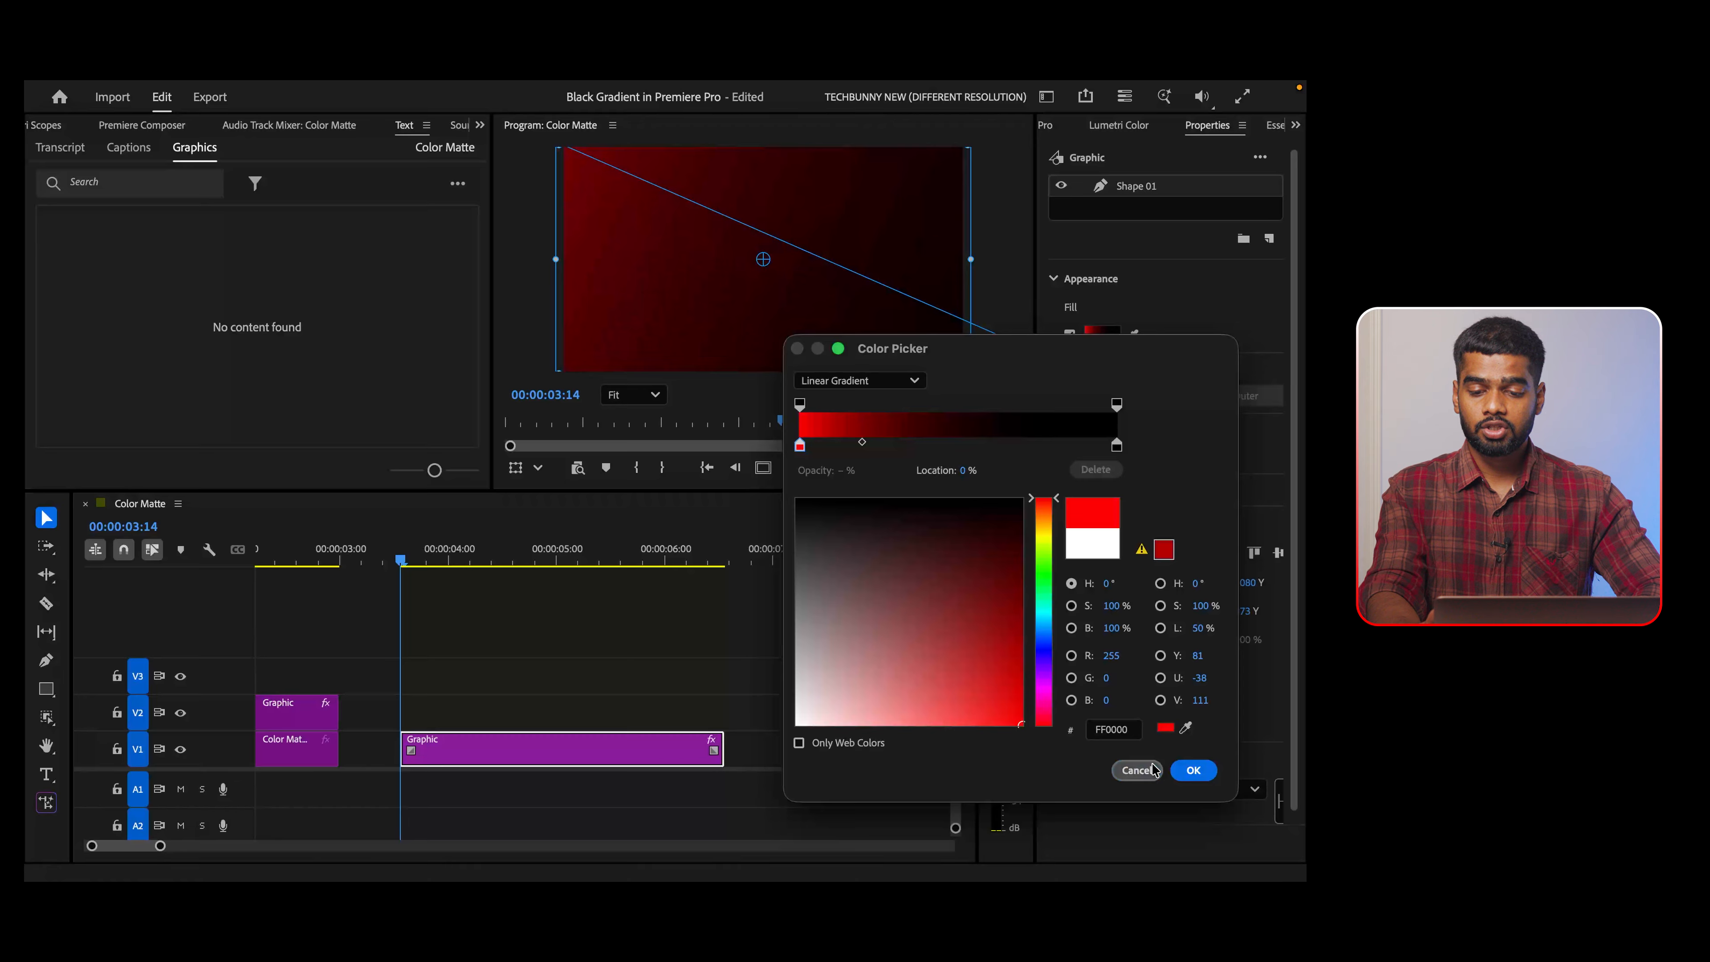
- Try a saturated yellow for the gradient's end color stop, apply the fill, and undo the gradient recolor
{"action": "left_click", "coordinate": [1115, 446]}
{"action": "left_click", "coordinate": [1045, 609]}
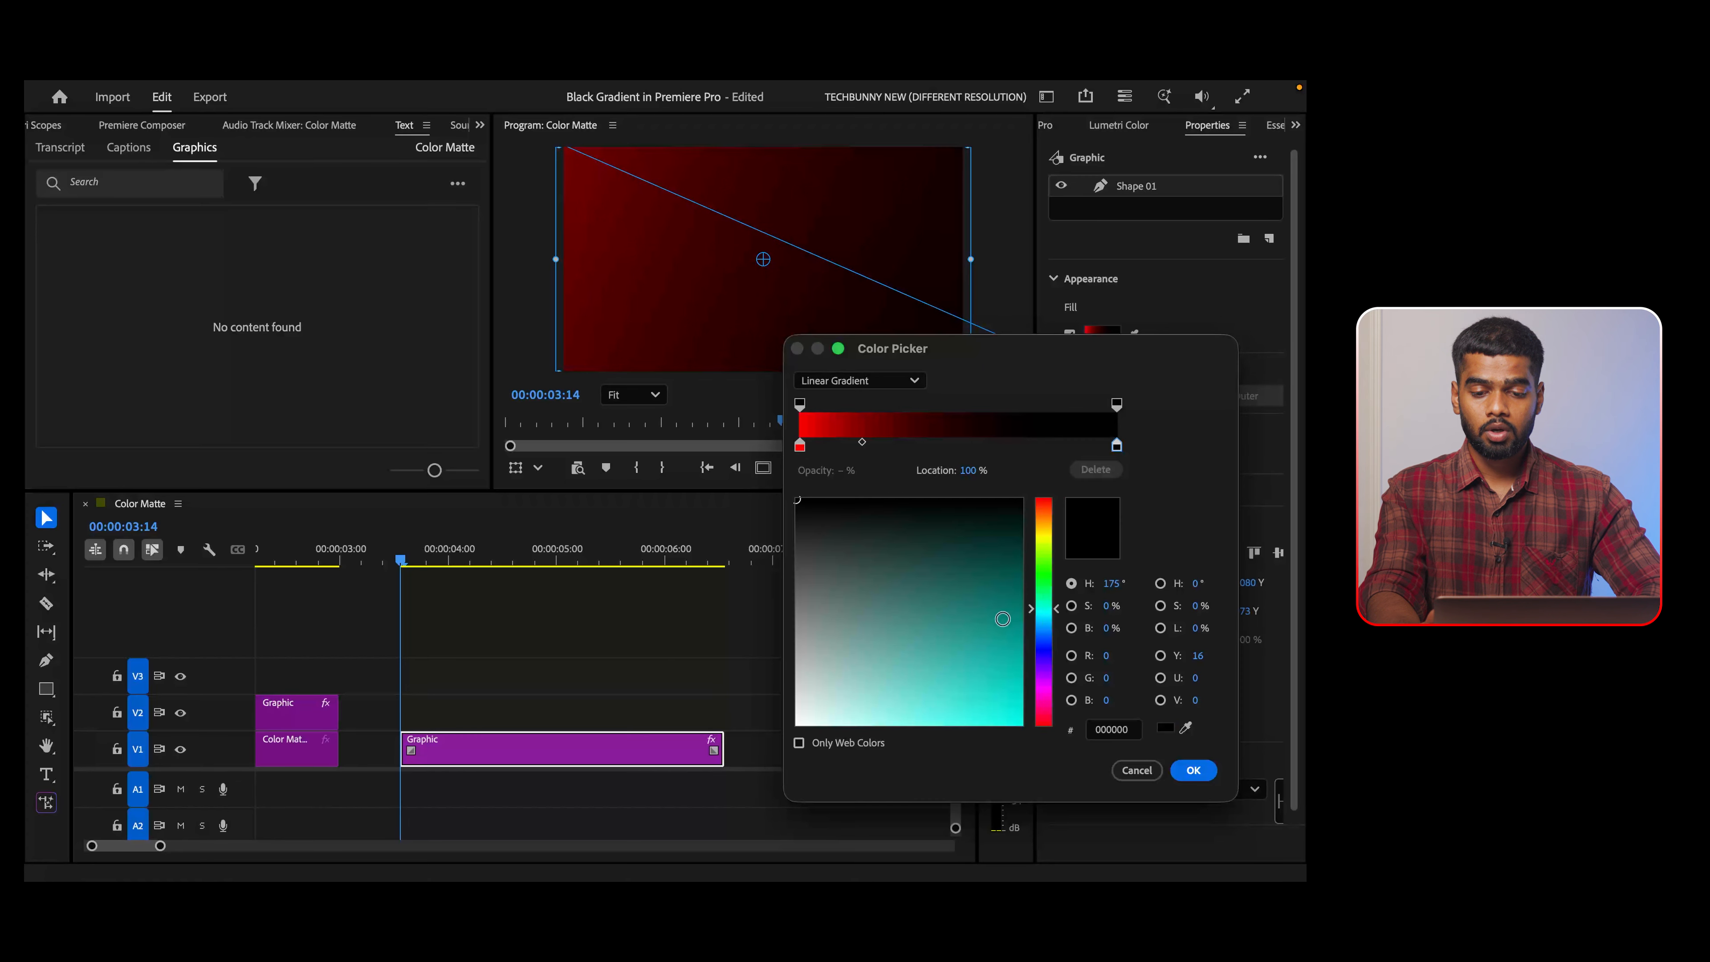
{"action": "left_click_drag", "start_coordinate": [1004, 619], "coordinate": [1061, 741]}
{"action": "left_click", "coordinate": [1040, 529]}
{"action": "left_click_drag", "start_coordinate": [953, 604], "coordinate": [1105, 798]}
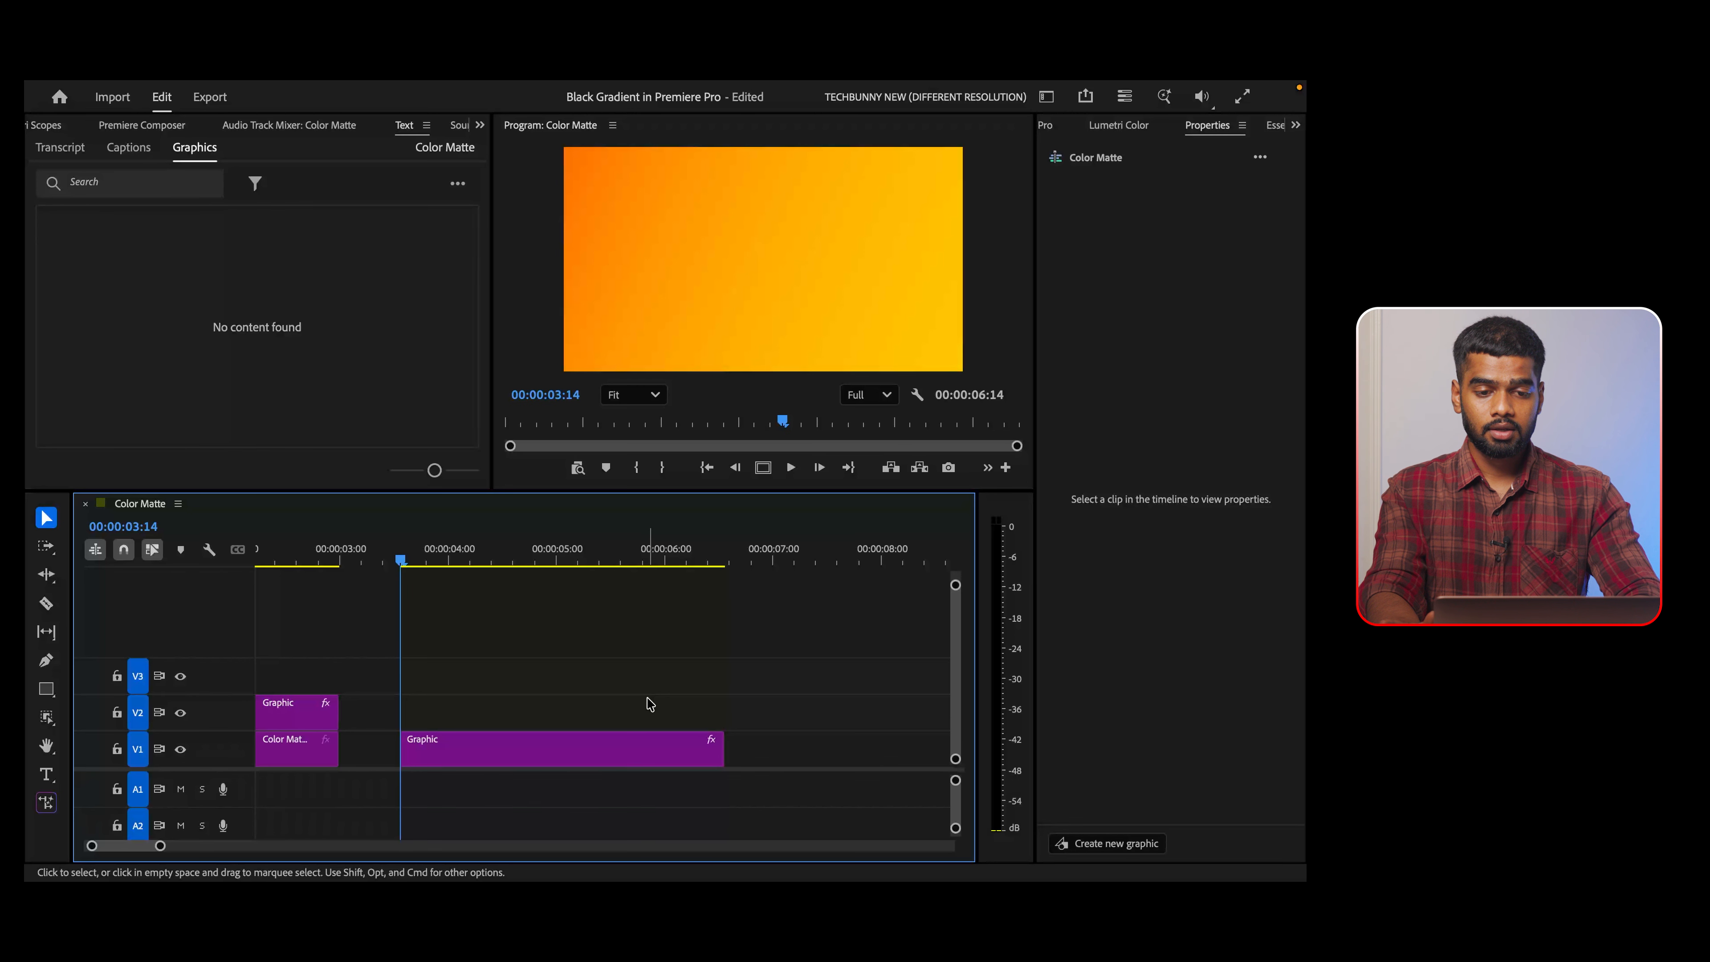
{"action": "key", "text": "super+z"}
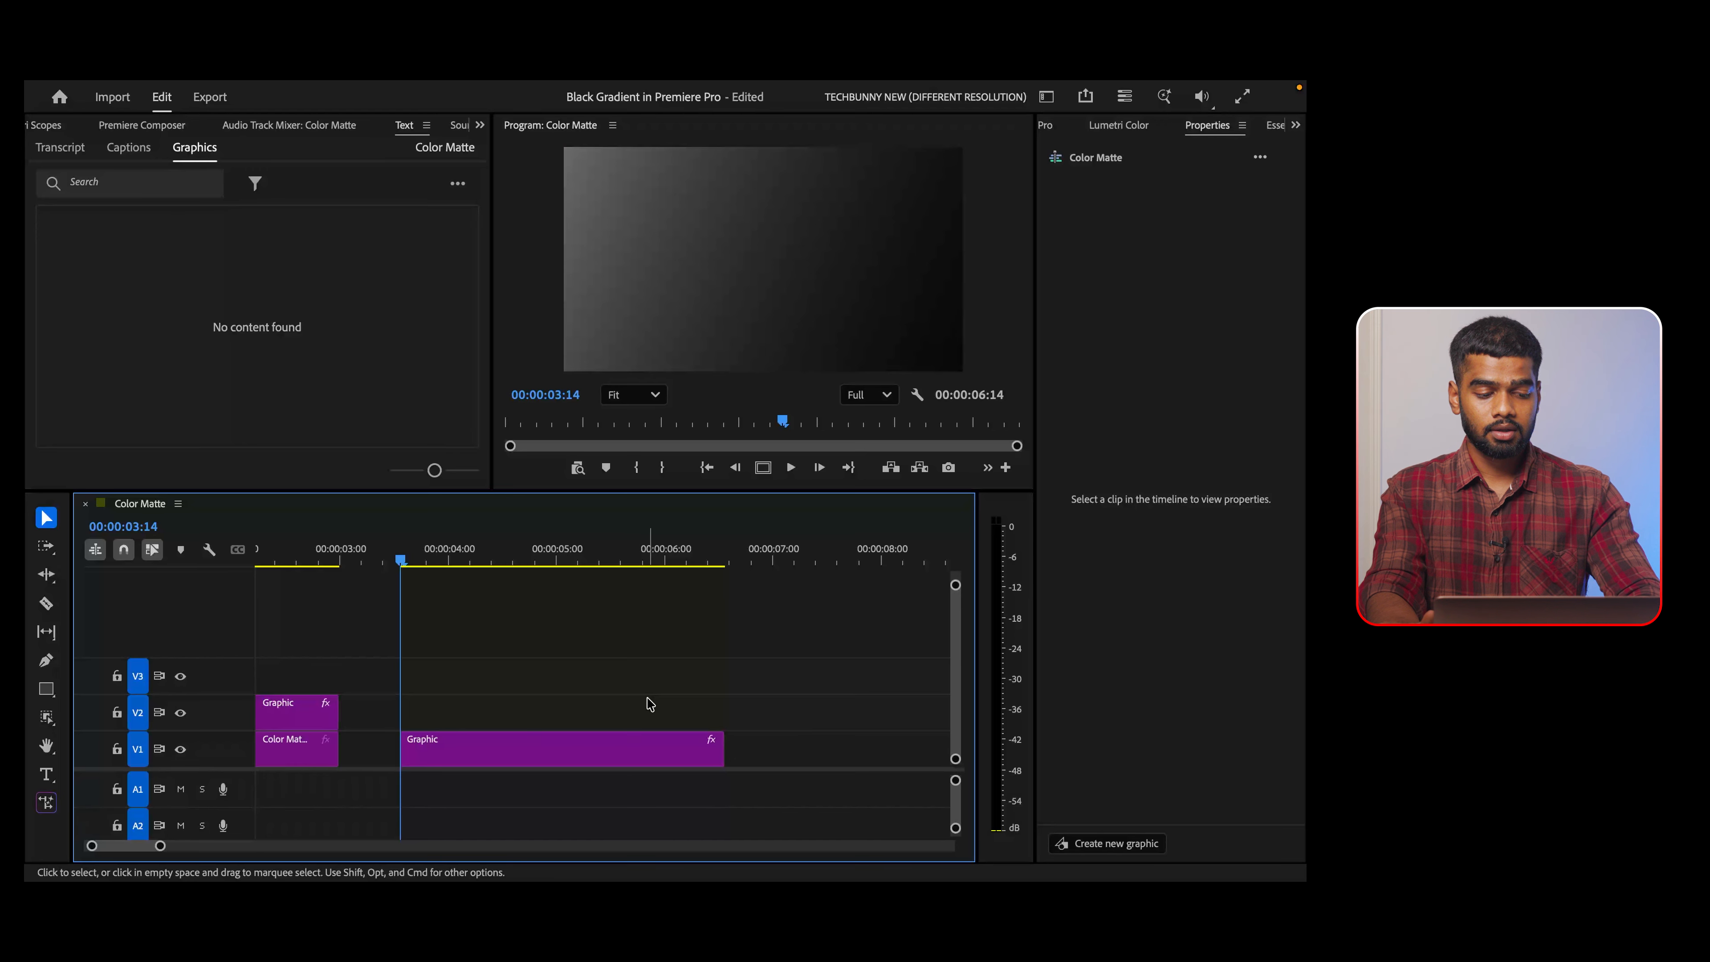